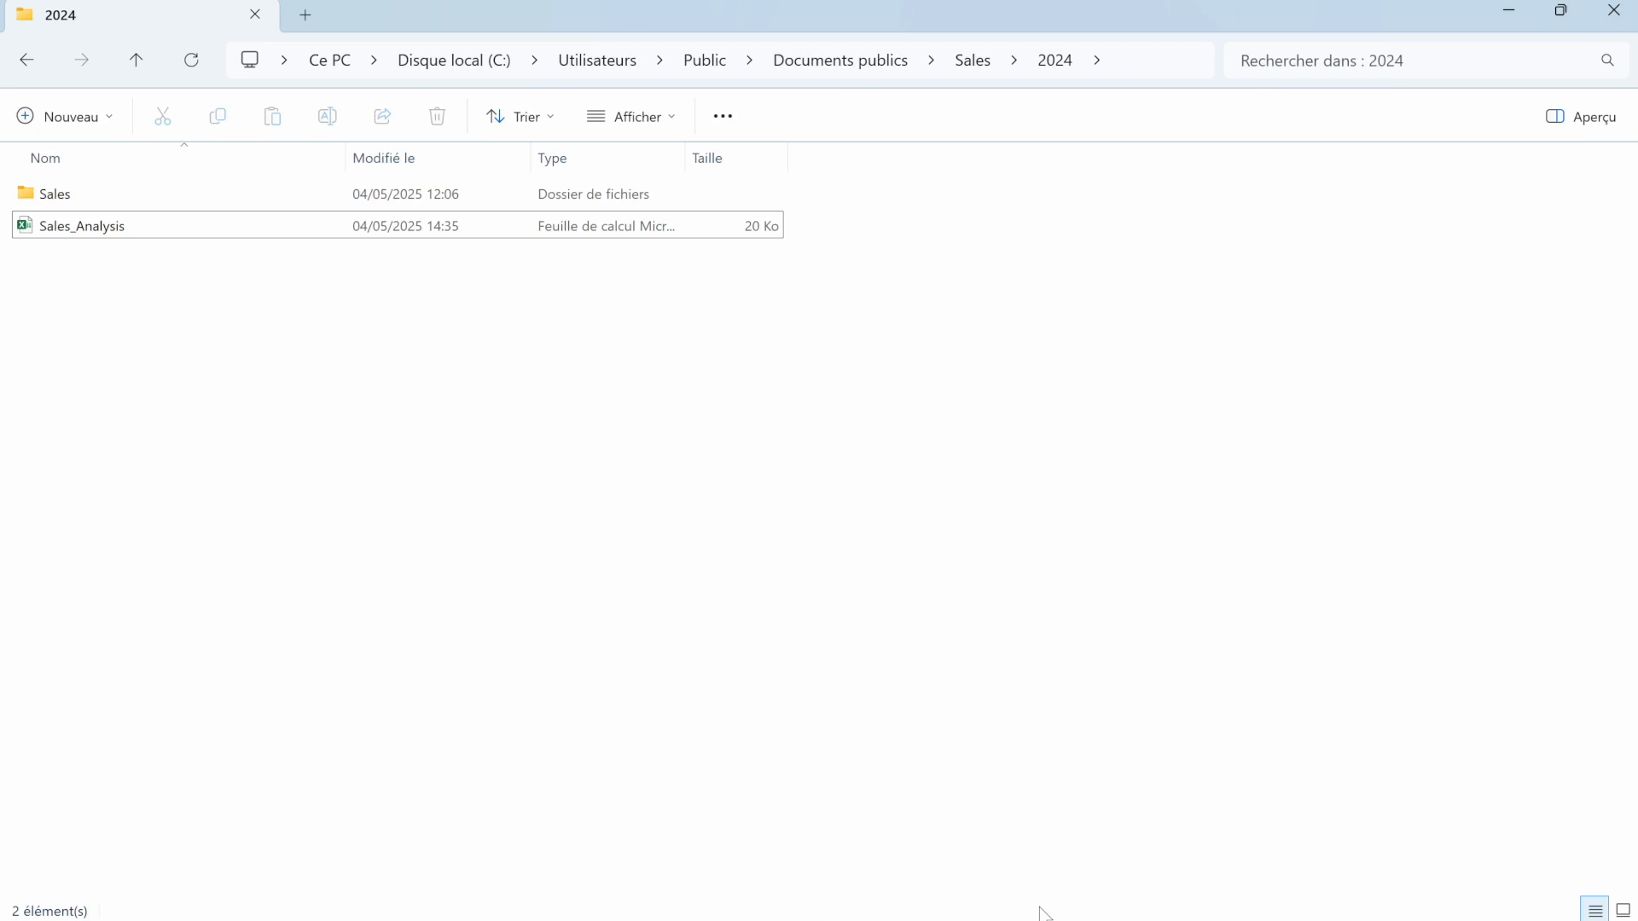
- Look through the 2024 and 2025 sales folders and the monthly CSV files in the 2024 folder's Sales subfolder
{"action": "left_click", "coordinate": [141, 63]}
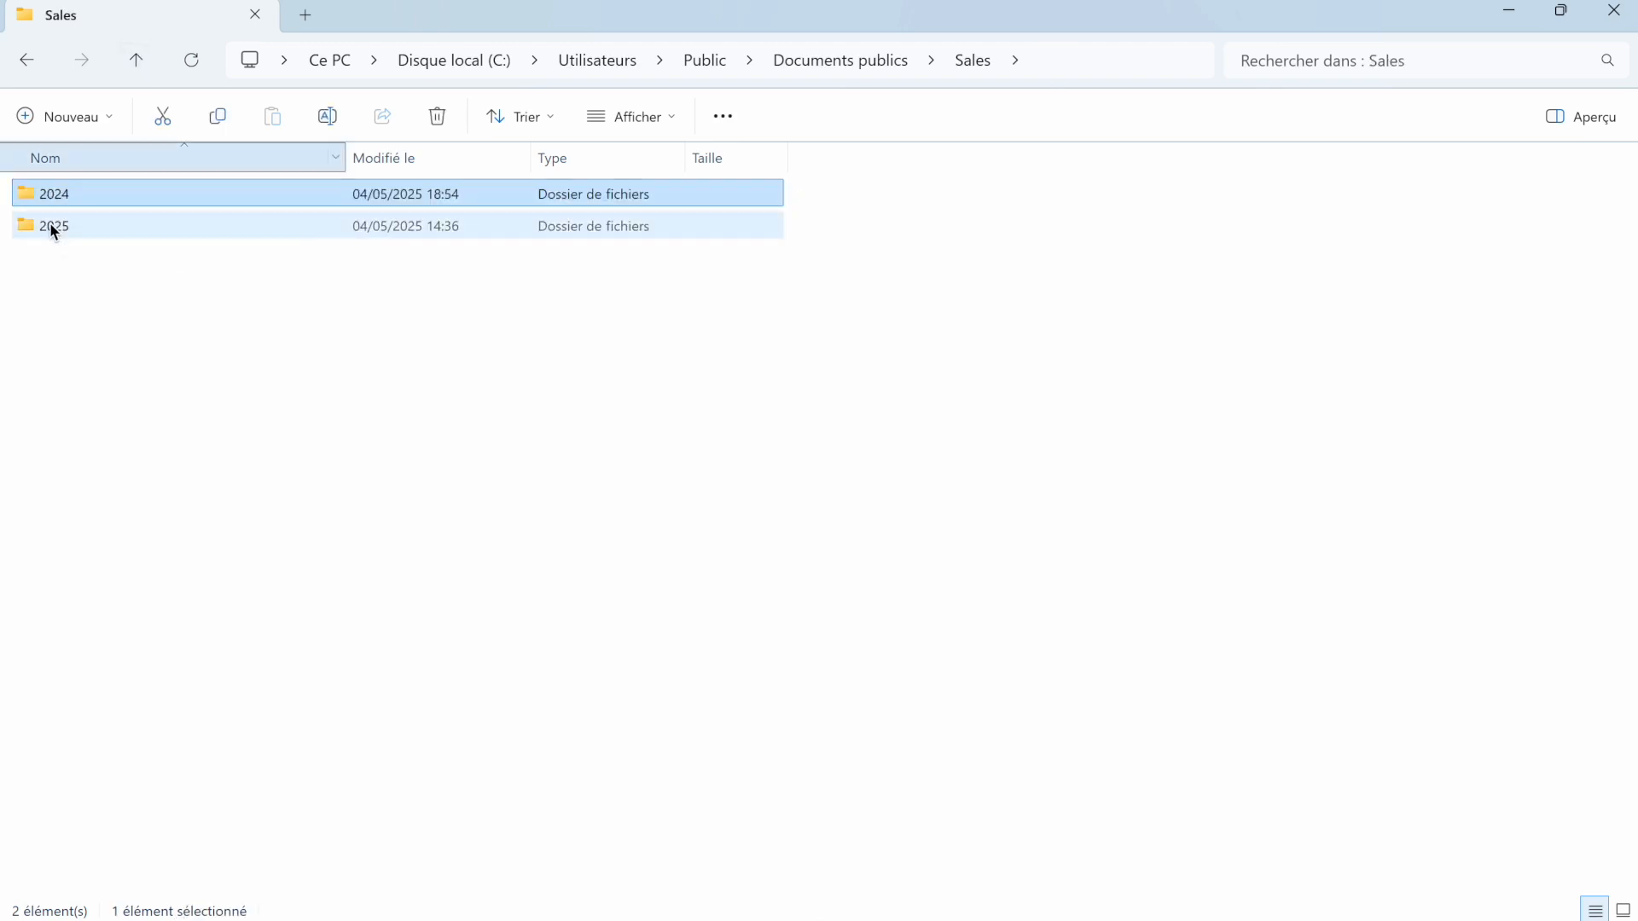
{"action": "left_click", "coordinate": [52, 227], "text": "ctrl"}
{"action": "left_click", "coordinate": [77, 201]}
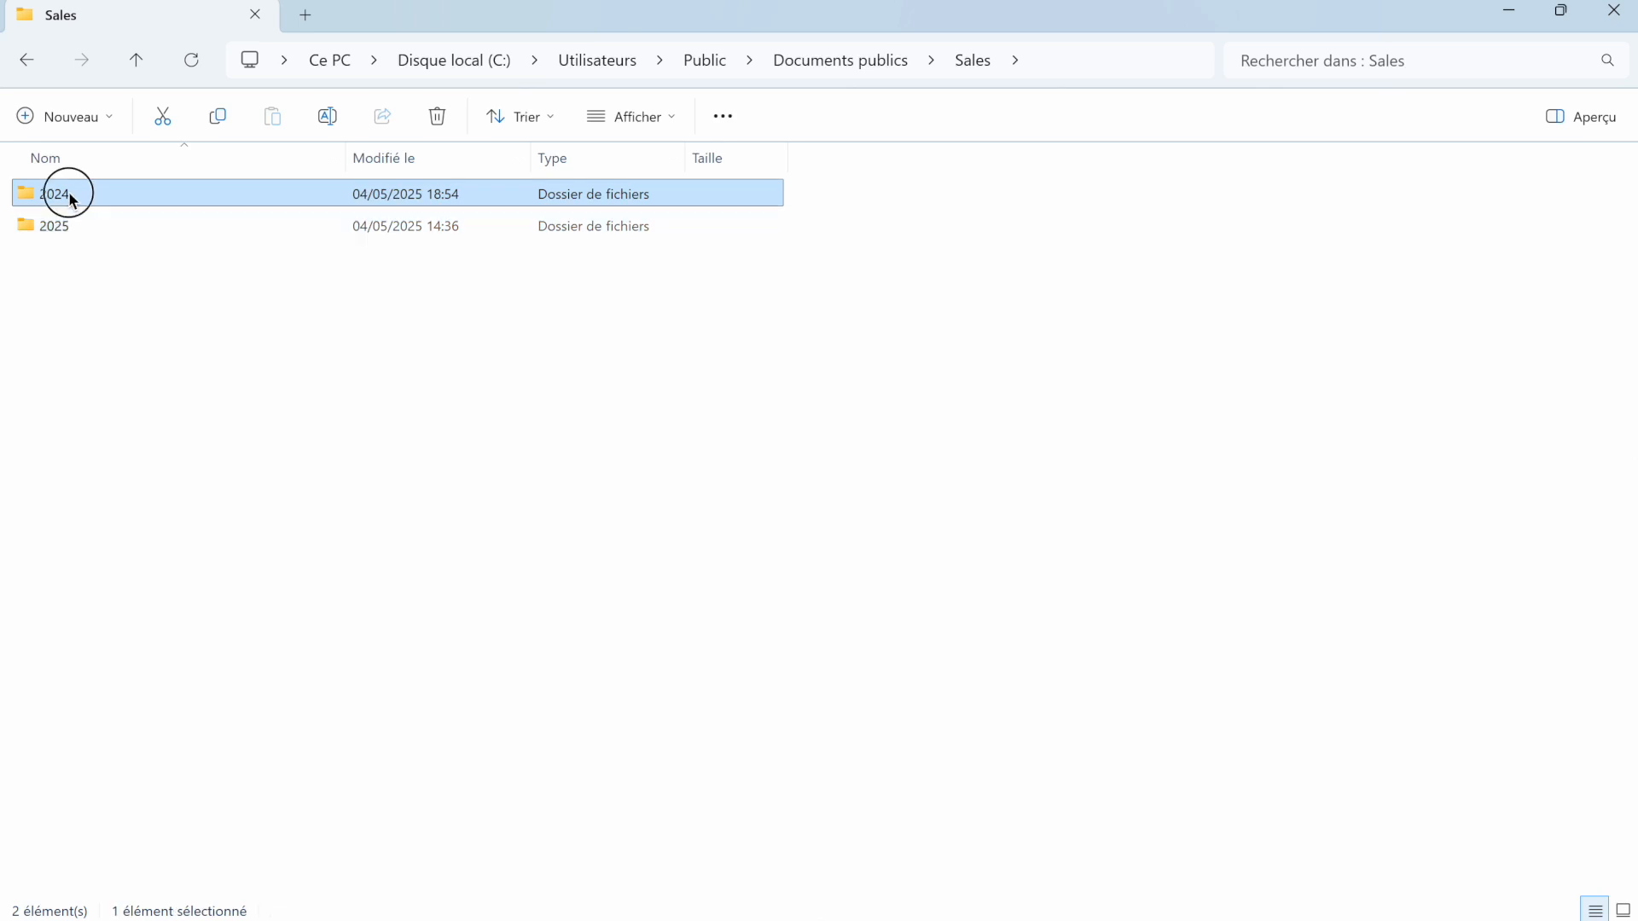
{"action": "double_click", "coordinate": [73, 199]}
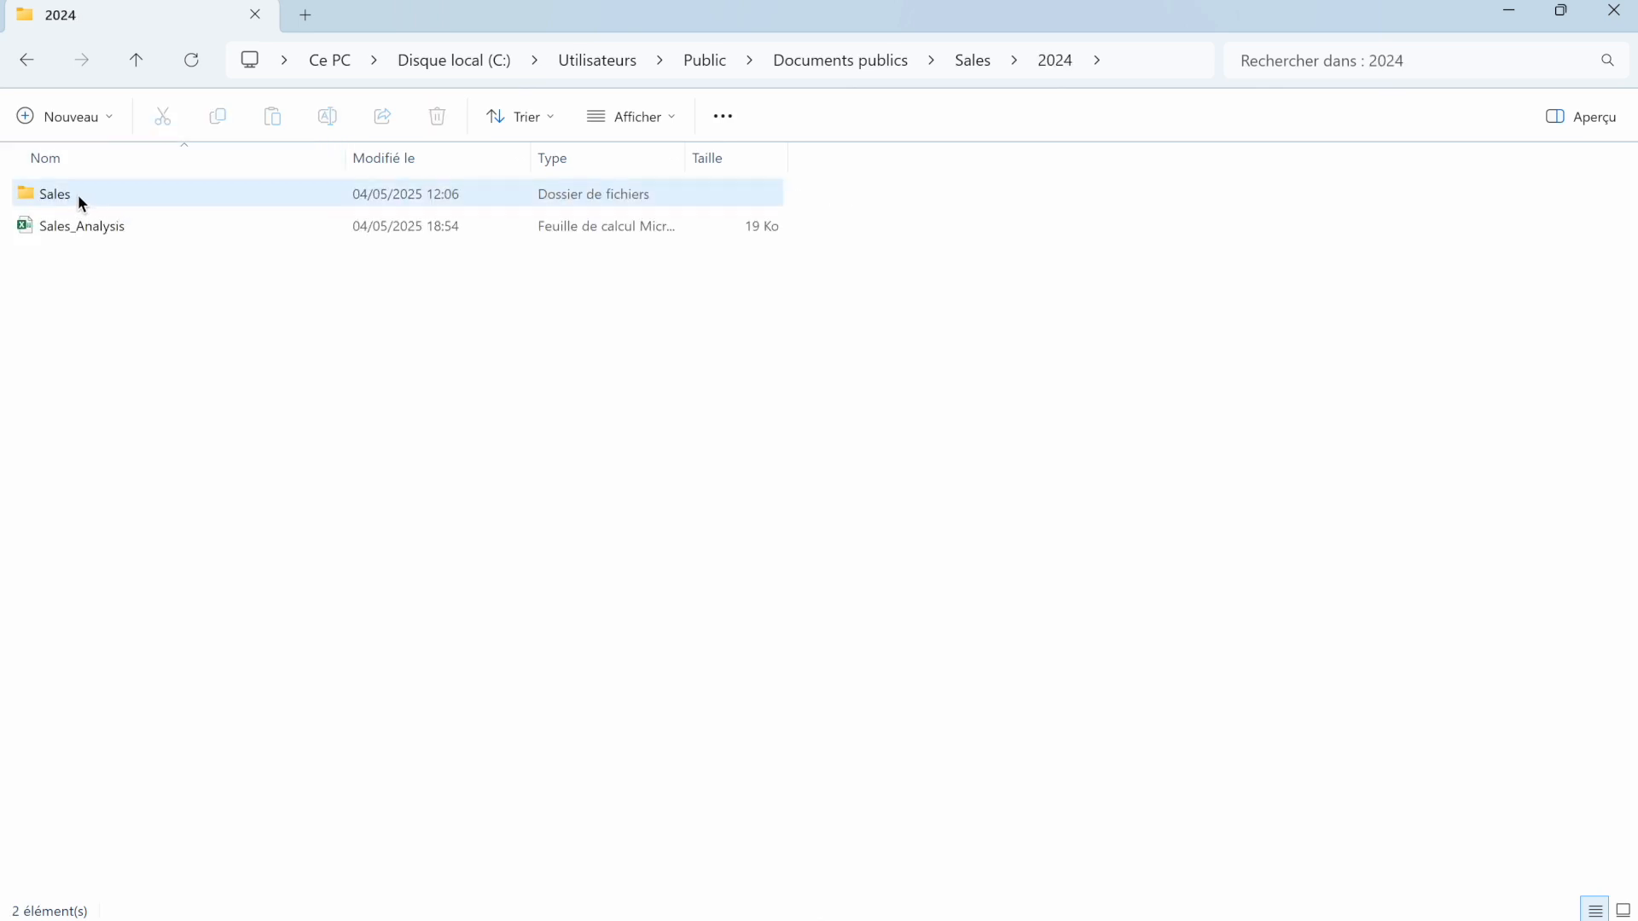
{"action": "double_click", "coordinate": [71, 198]}
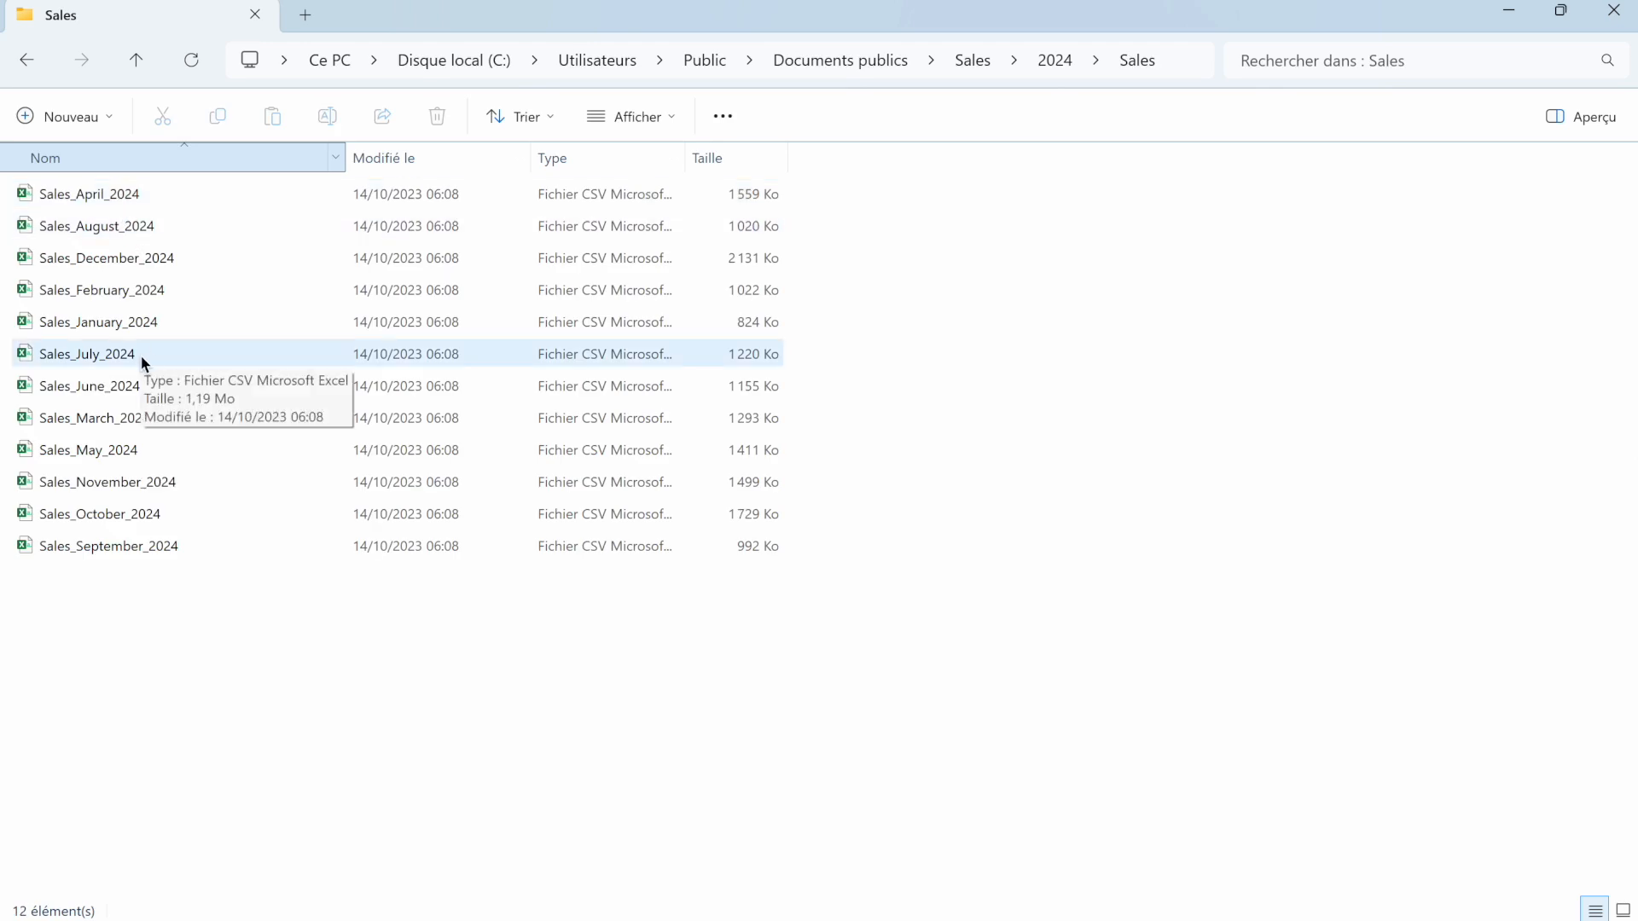
{"action": "left_click", "coordinate": [130, 324], "text": "shift"}
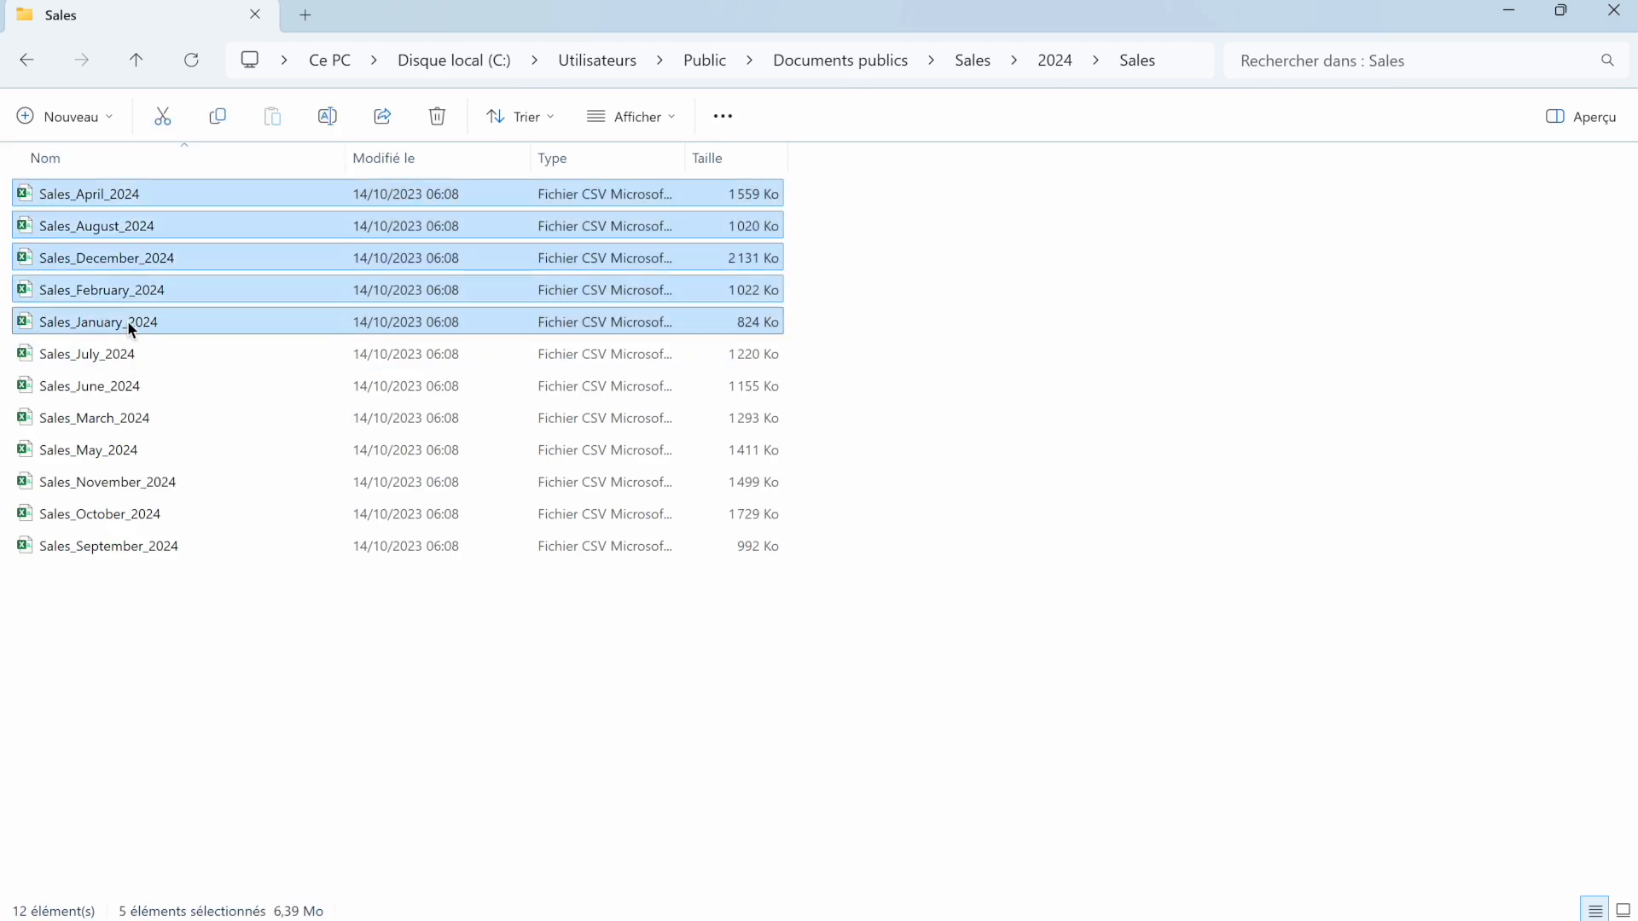
{"action": "left_click", "coordinate": [136, 263], "text": "shift"}
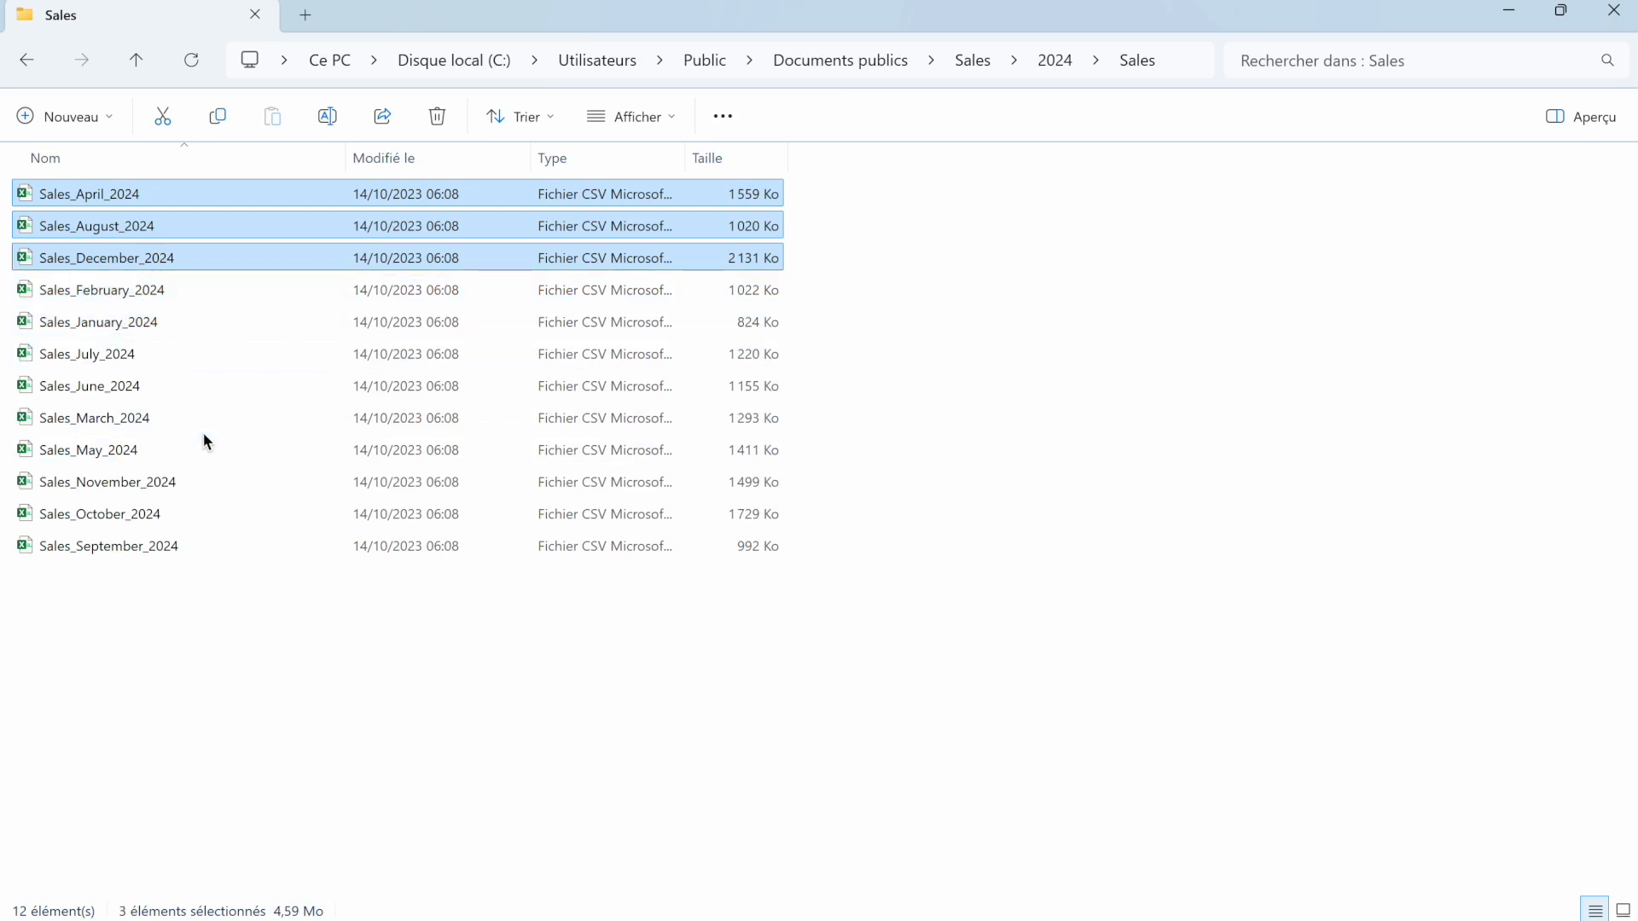
{"action": "left_click", "coordinate": [237, 297]}
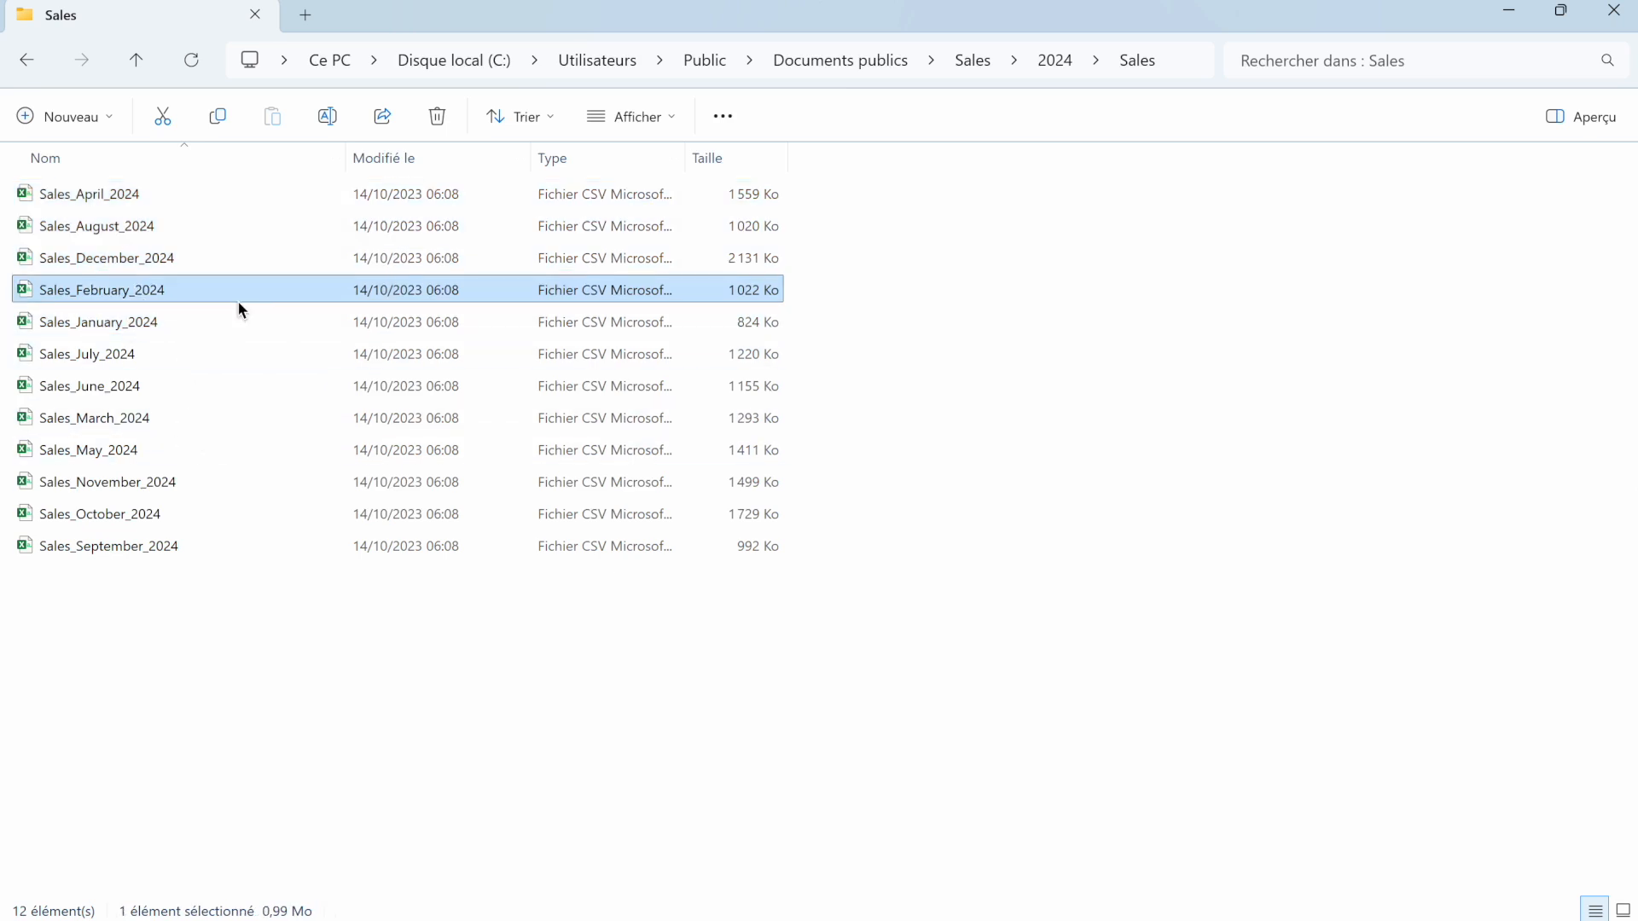
- Return to the 2024 folder, open the Sales_Analysis workbook in Excel and look over its list of CSV files
{"action": "left_click", "coordinate": [138, 62]}
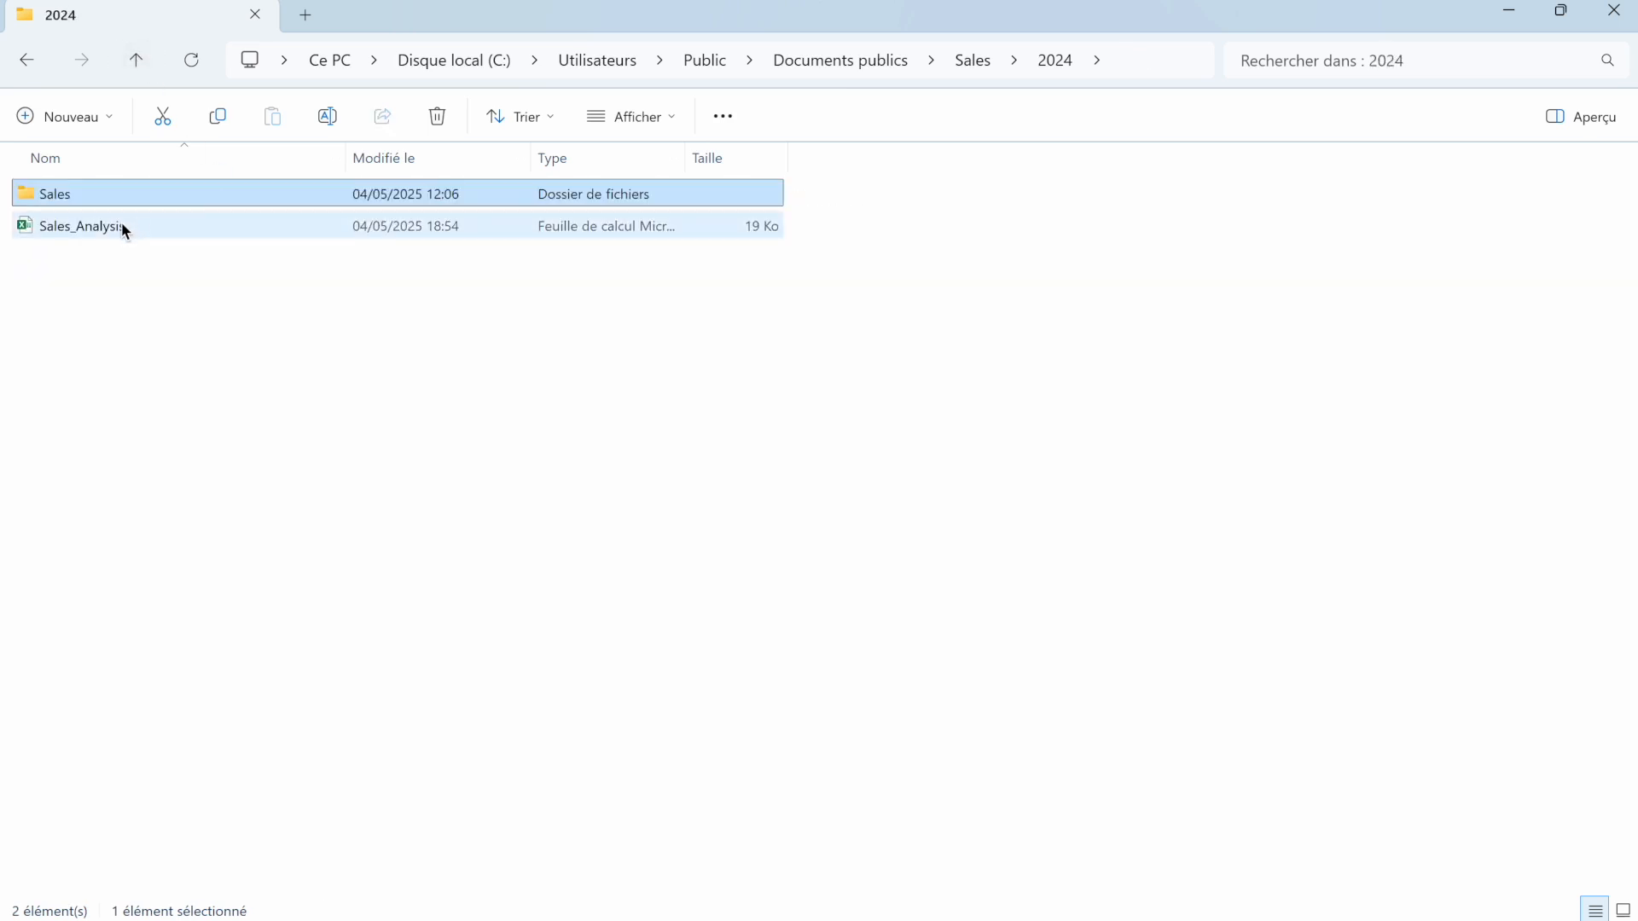
{"action": "left_click", "coordinate": [120, 226]}
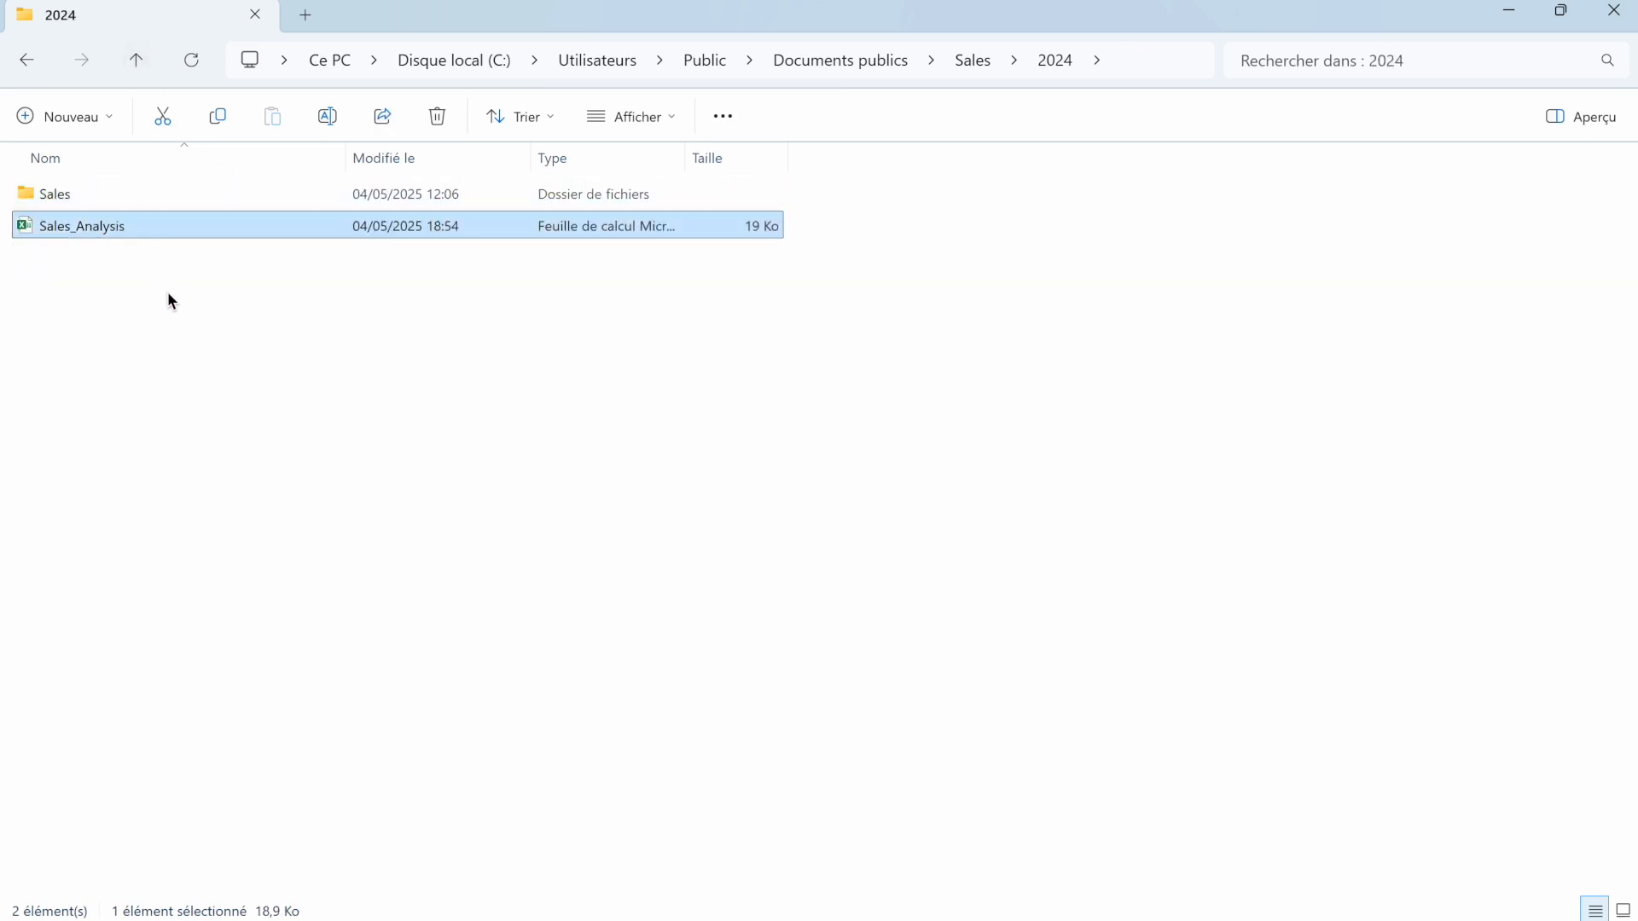
{"action": "double_click", "coordinate": [125, 228]}
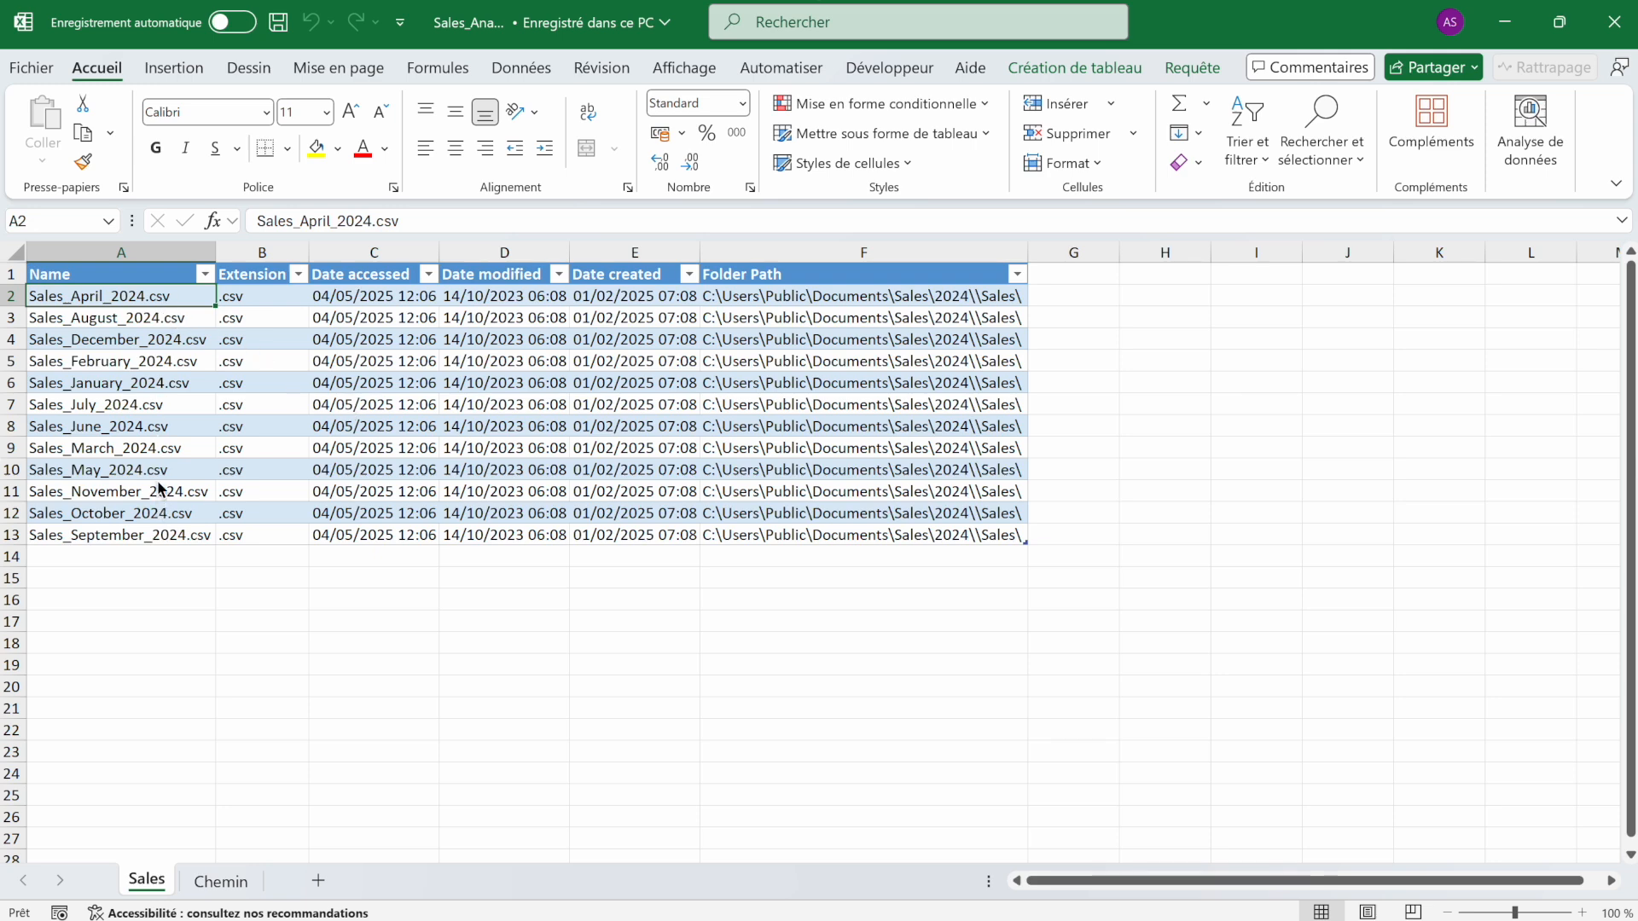
{"action": "left_click", "coordinate": [117, 386]}
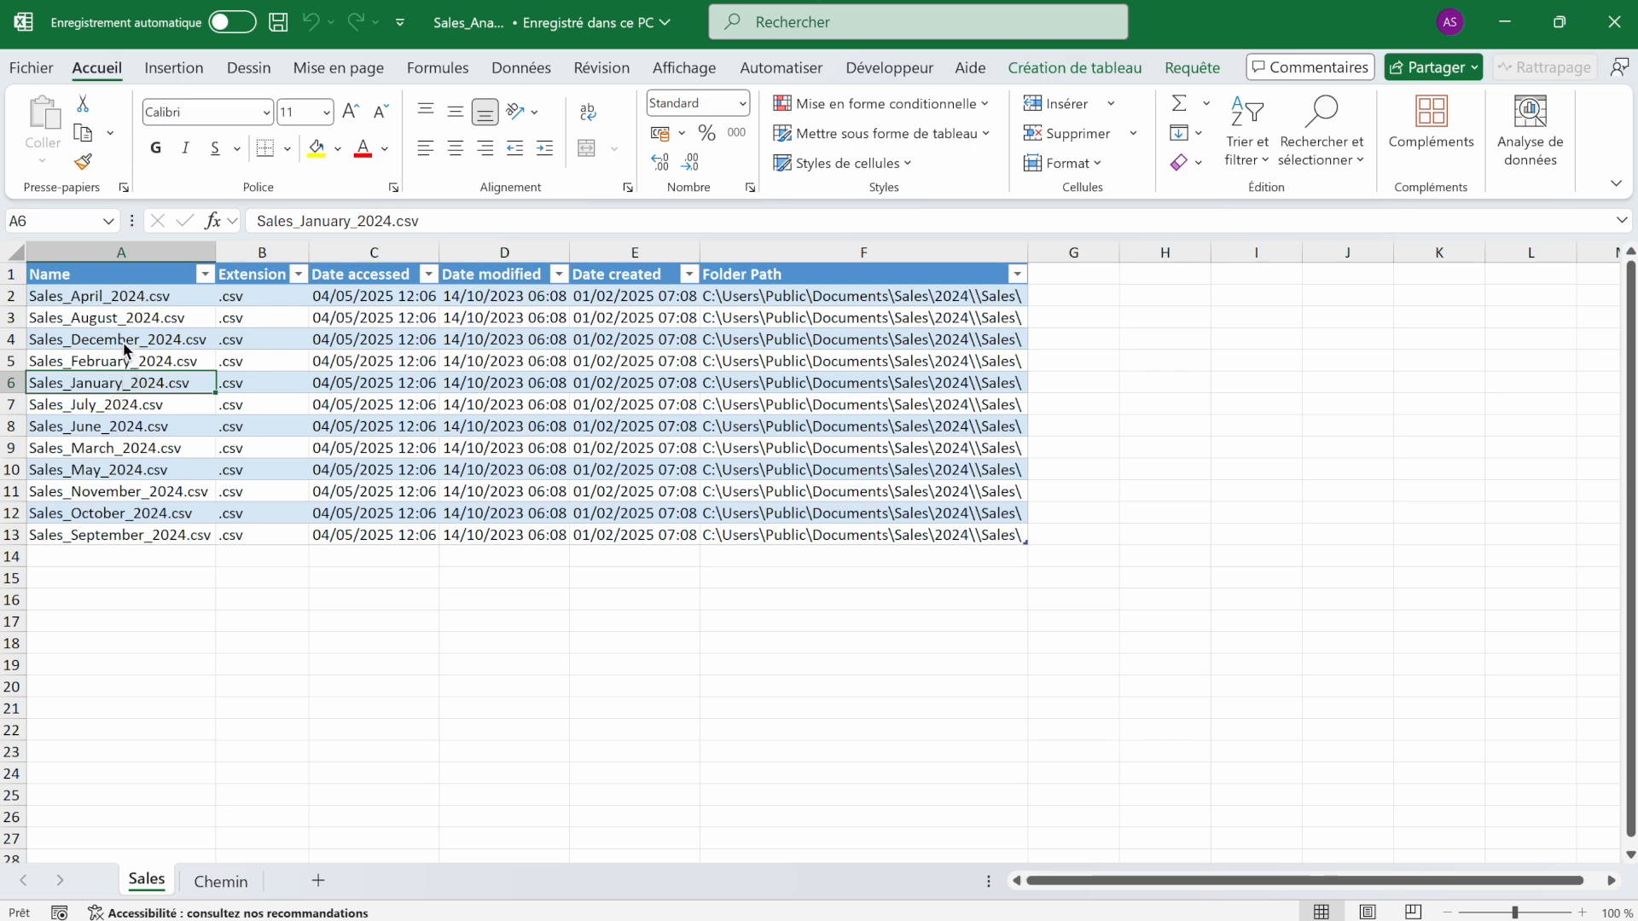
{"action": "left_click", "coordinate": [122, 342]}
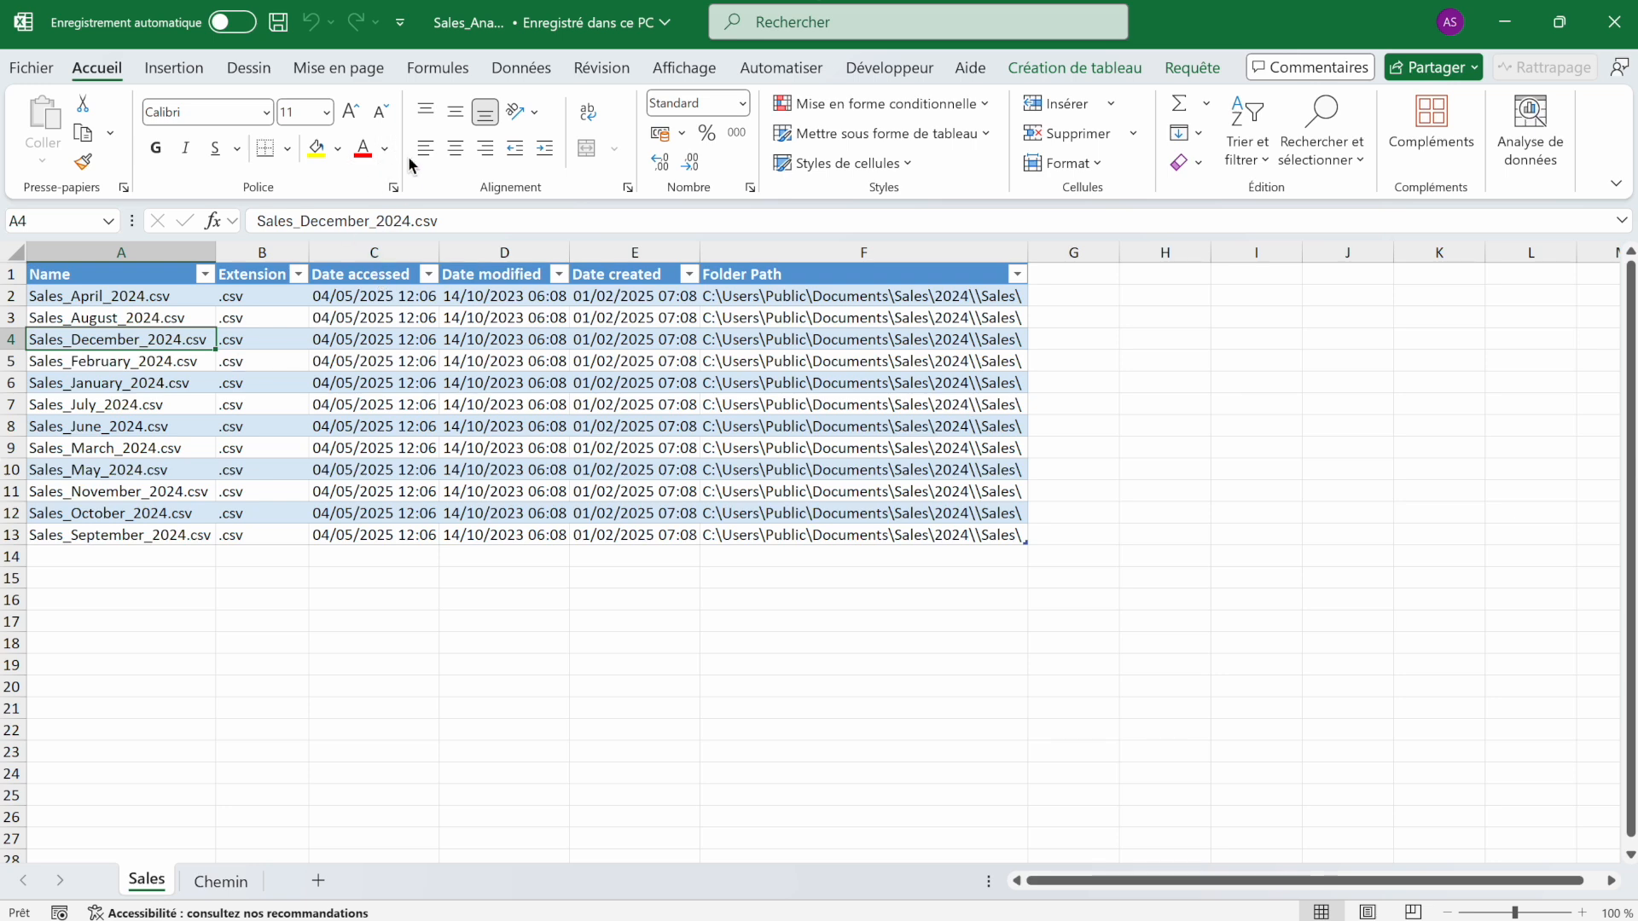
- Open the Sales query in the Power Query editor to check its source folder path, and return to the workbook
{"action": "left_click", "coordinate": [520, 69]}
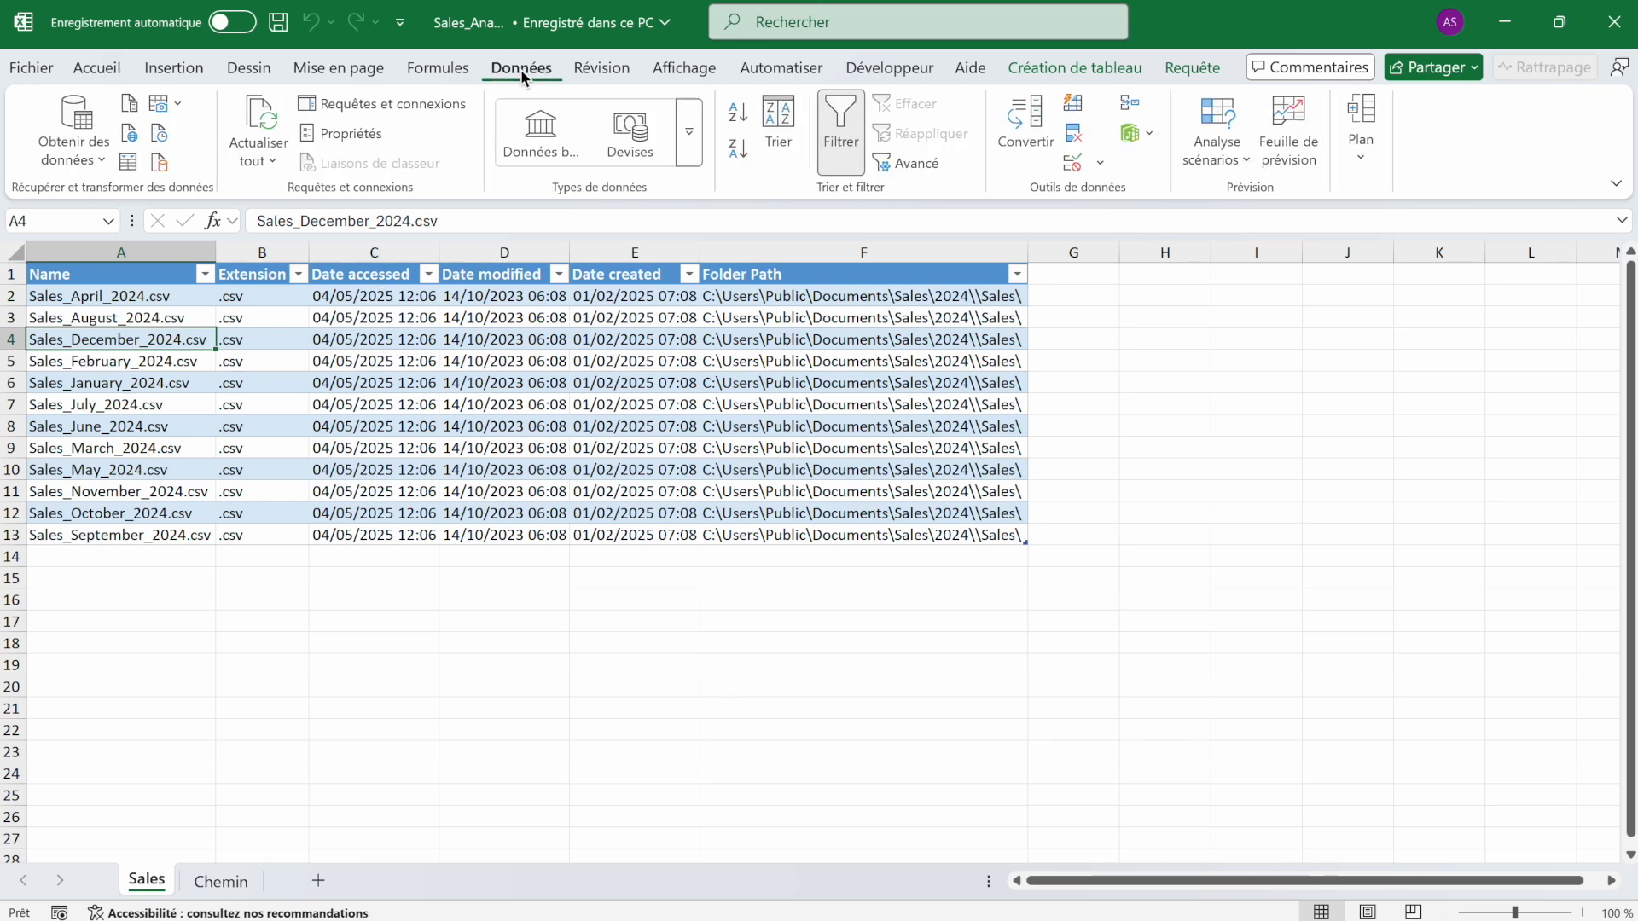
{"action": "left_click", "coordinate": [431, 104]}
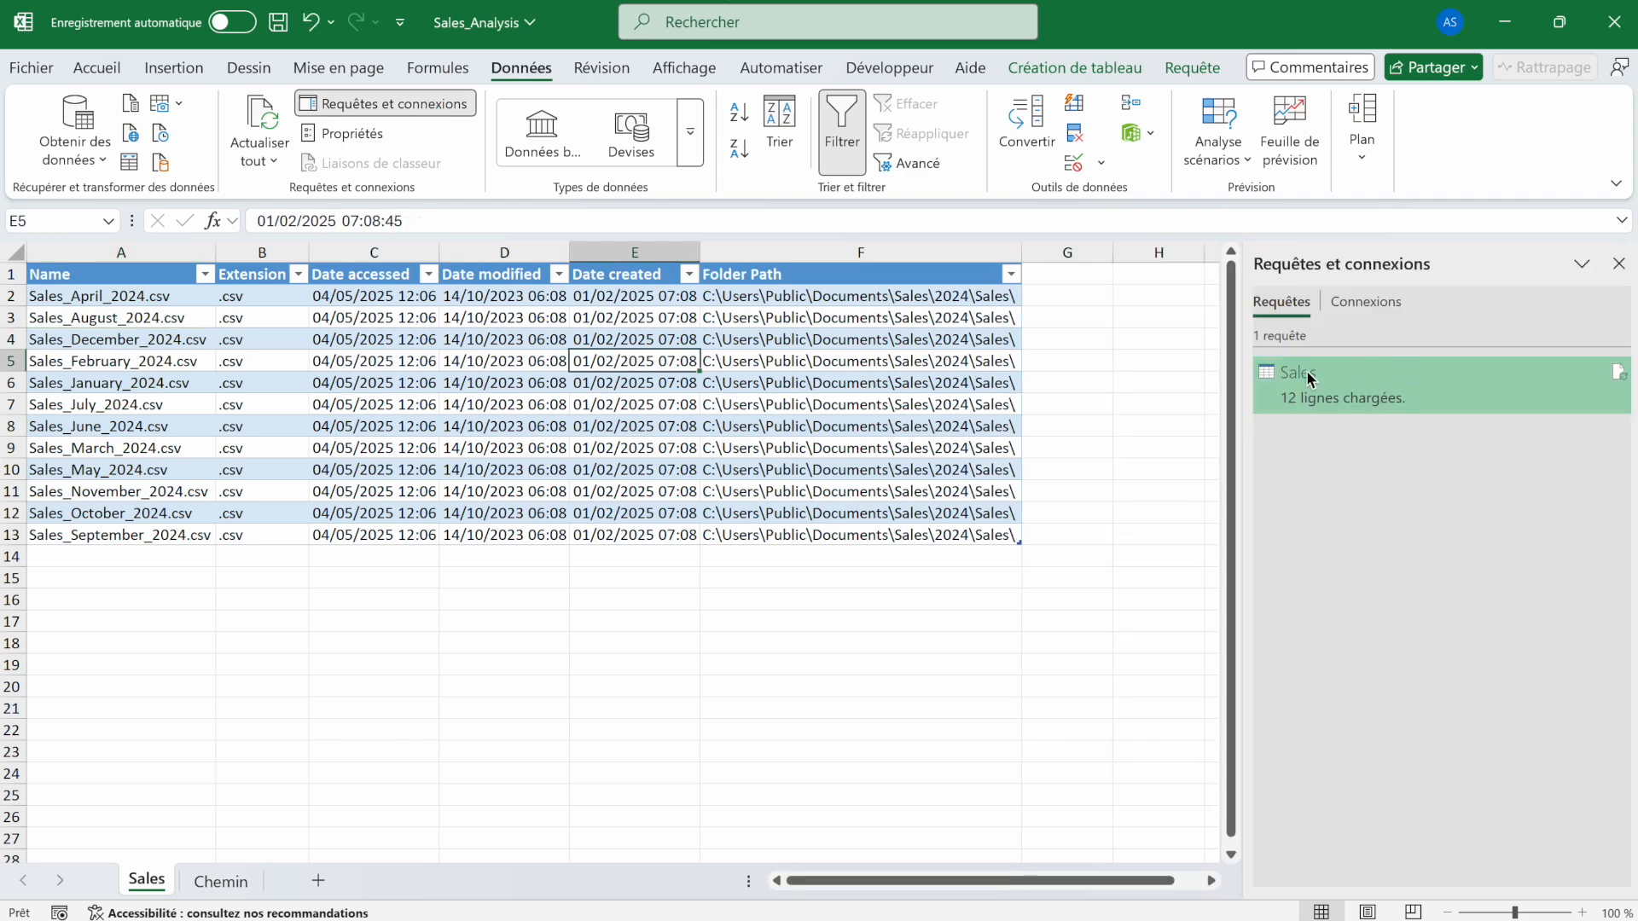
{"action": "mouse_move", "coordinate": [1367, 385]}
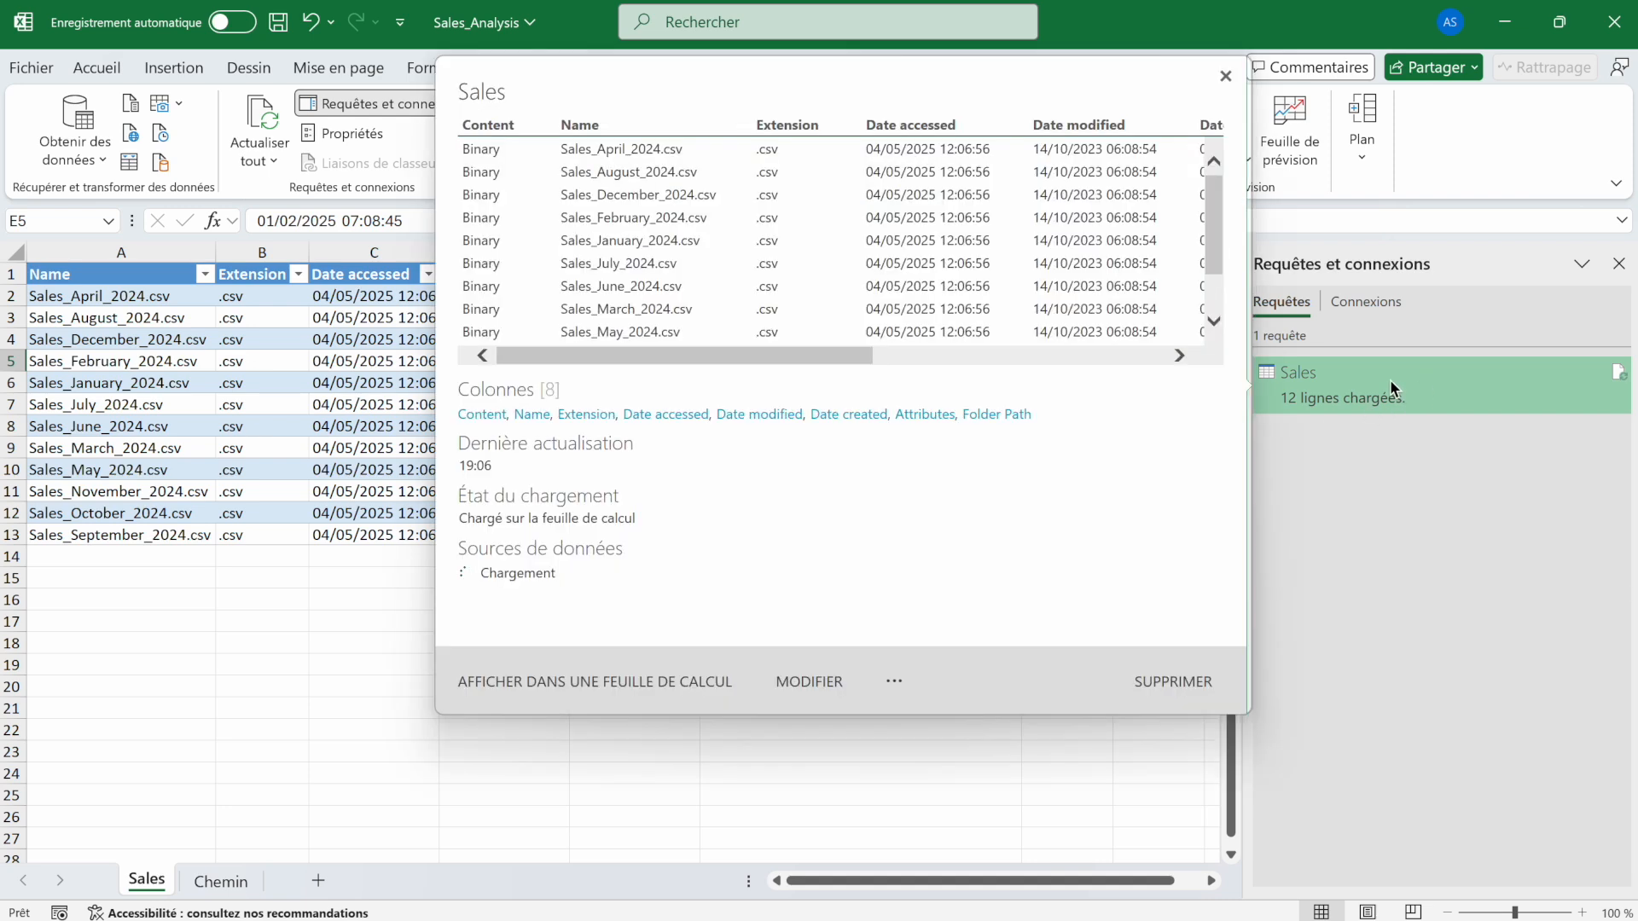
{"action": "double_click", "coordinate": [1392, 388]}
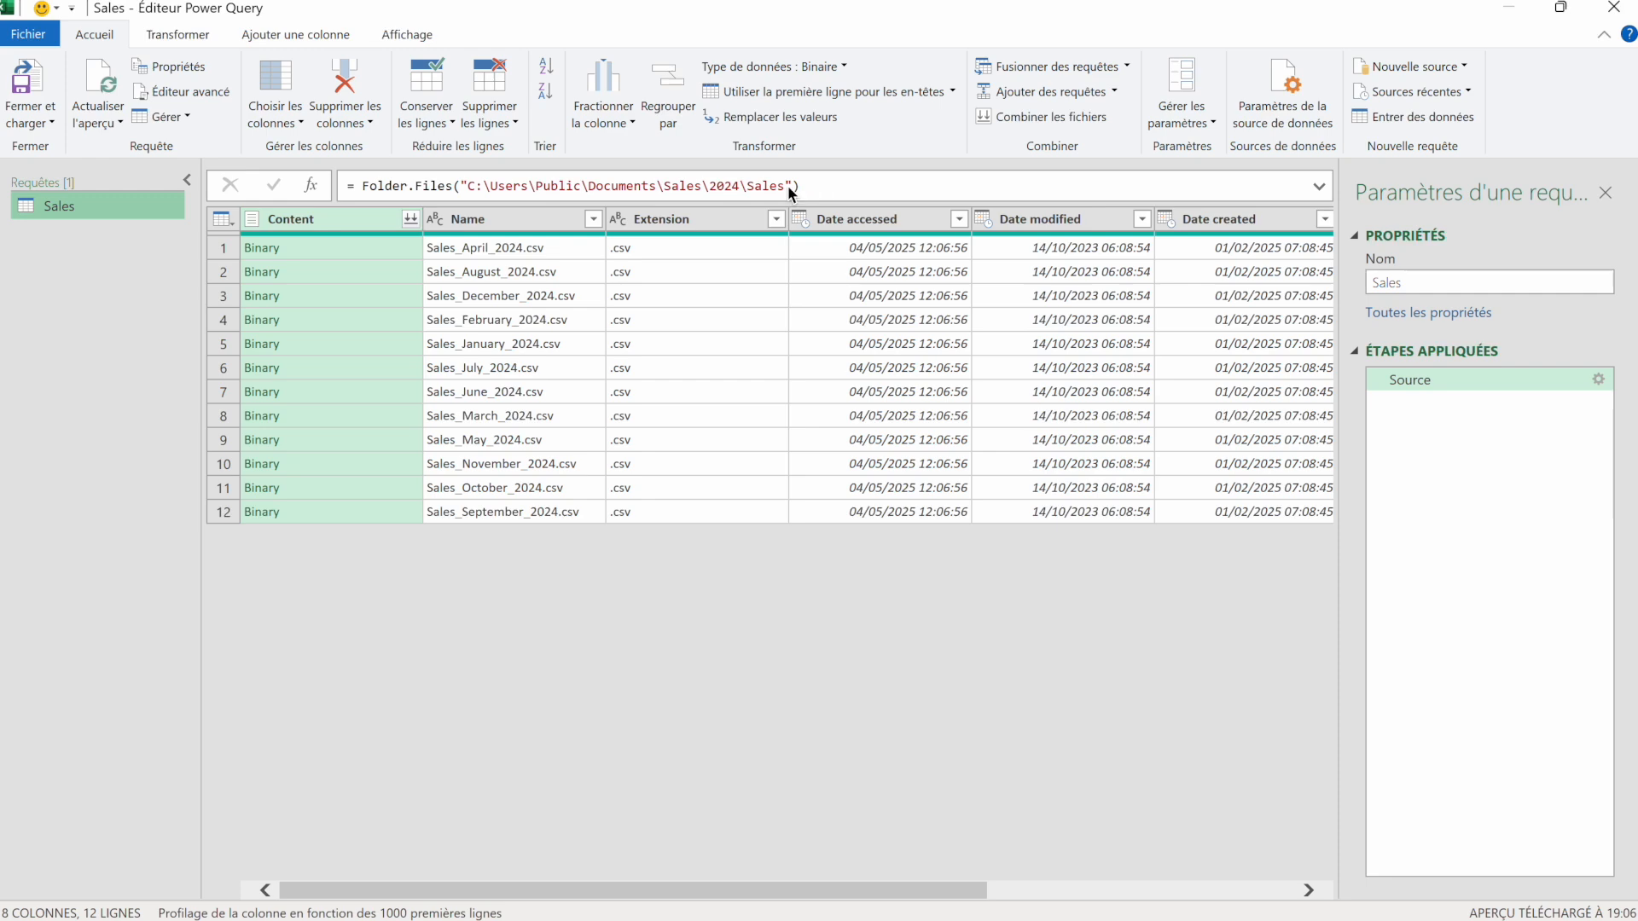
{"action": "left_click", "coordinate": [34, 83]}
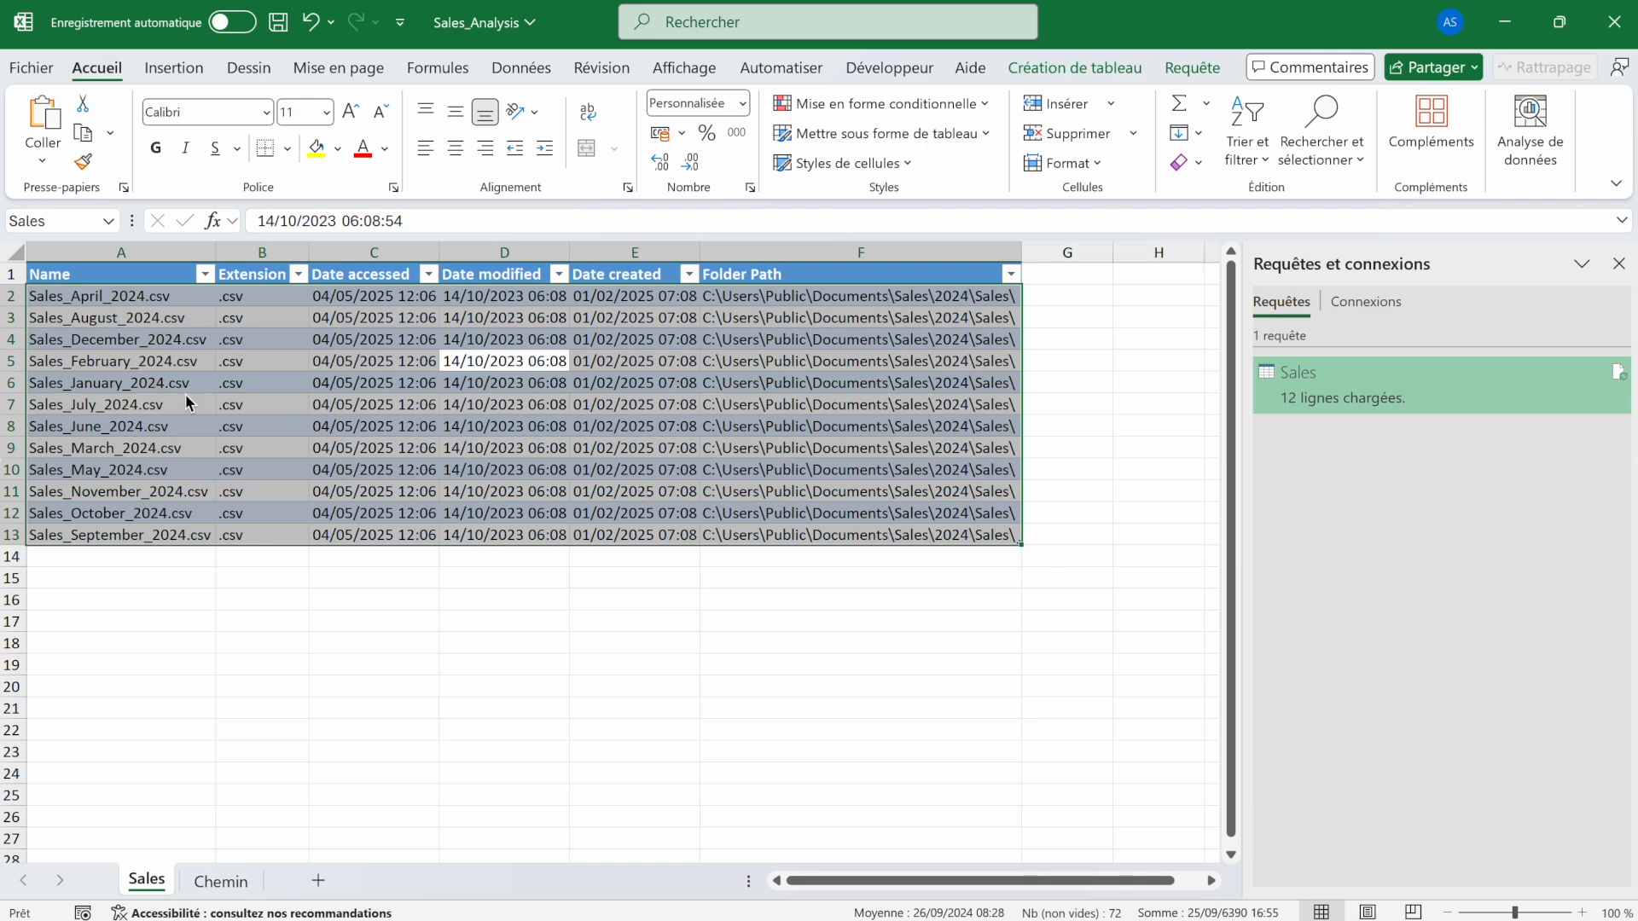
- Examine the full JOINDRE.TEXTE formula in cell B3 of the Chemin sheet with the formula bar enlarged
{"action": "left_click", "coordinate": [234, 887]}
{"action": "left_click", "coordinate": [175, 319]}
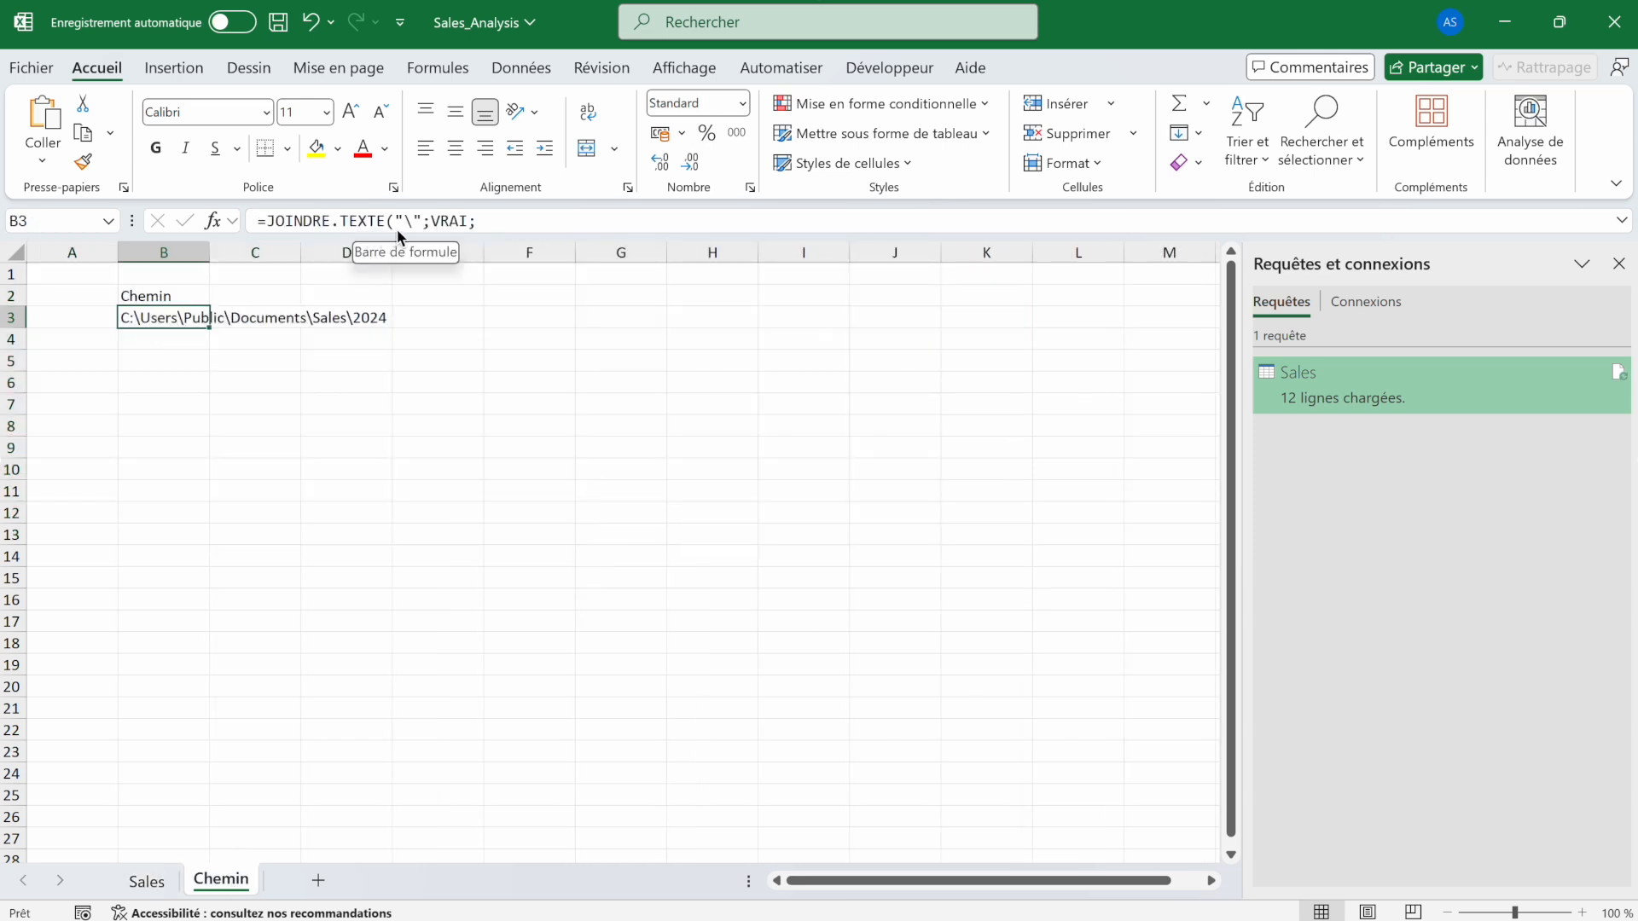
{"action": "left_click", "coordinate": [499, 227]}
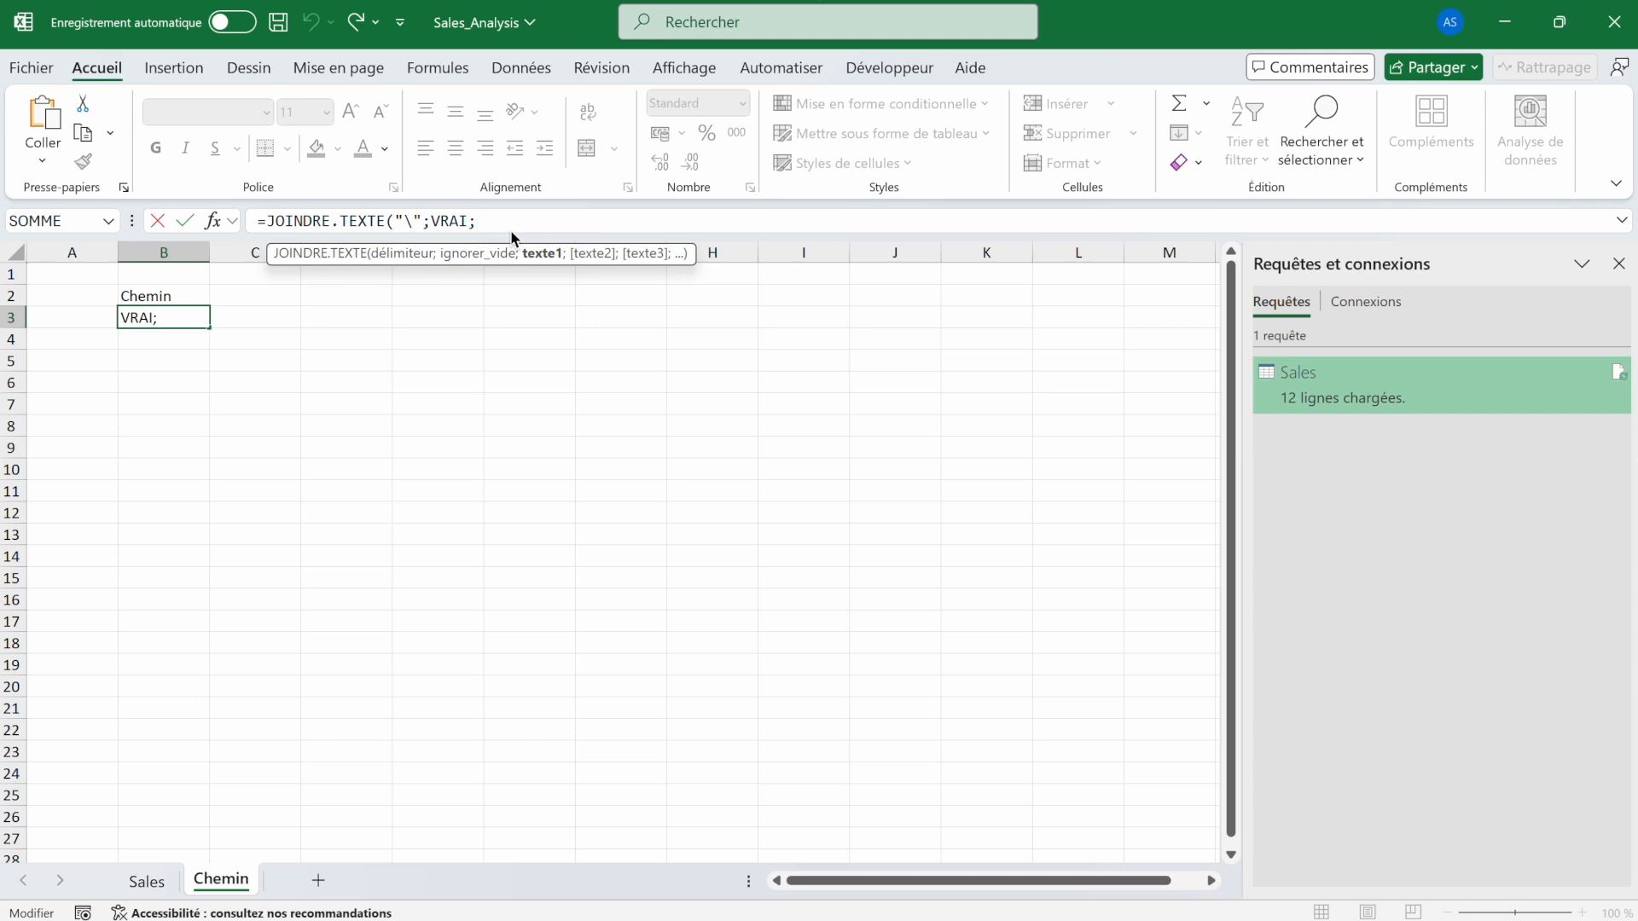
{"action": "left_click_drag", "start_coordinate": [510, 229], "coordinate": [485, 378]}
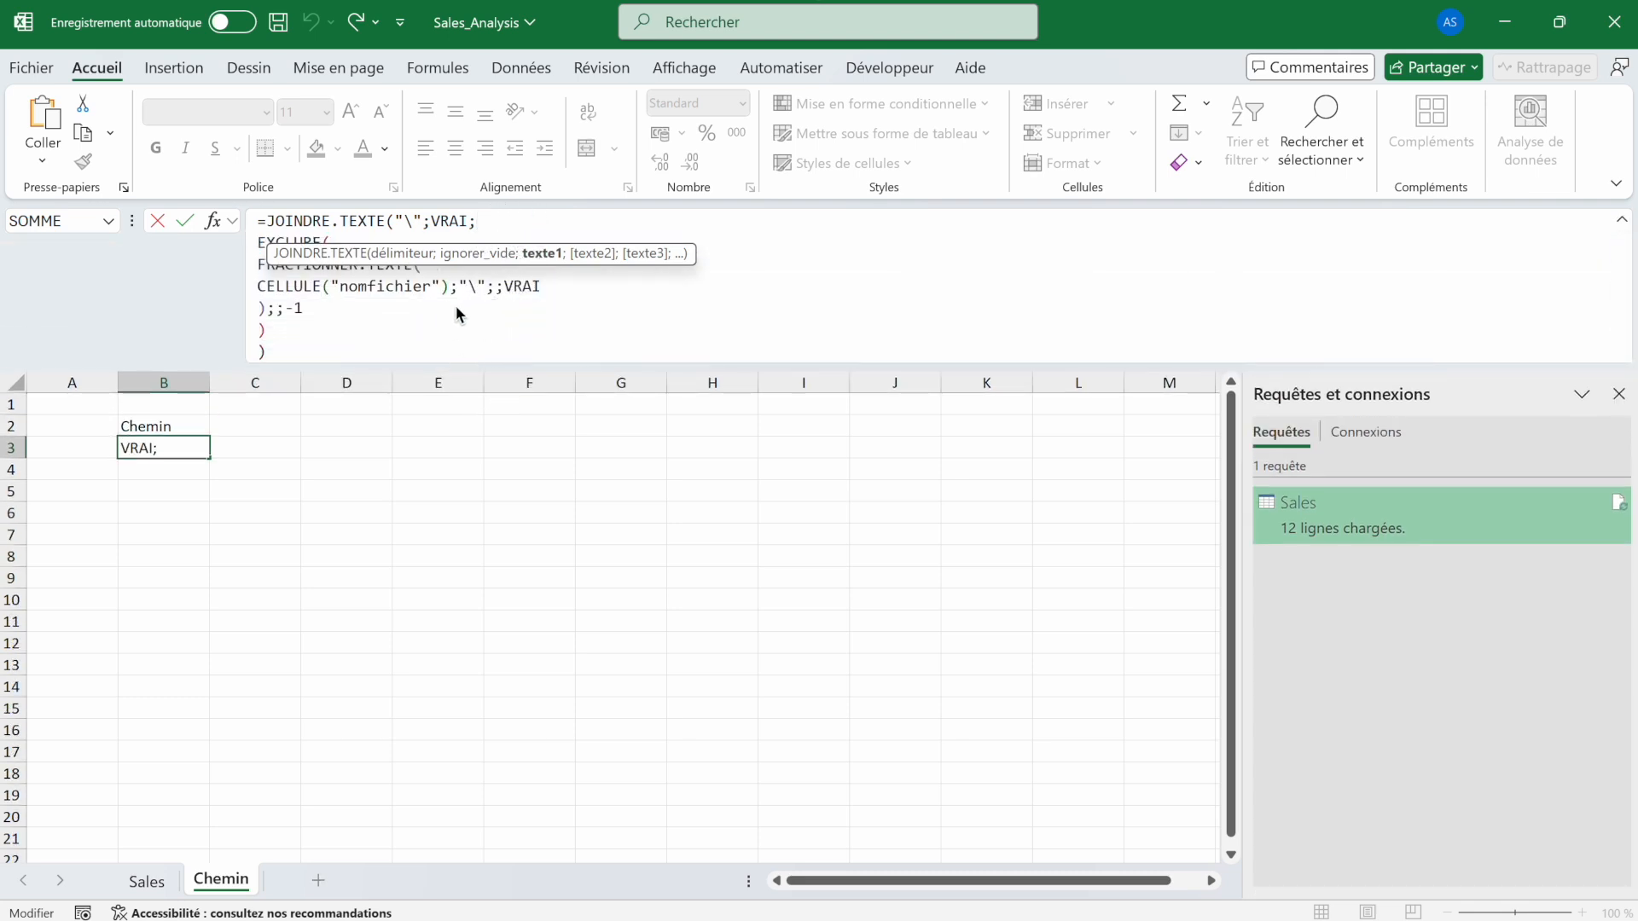
{"action": "left_click", "coordinate": [430, 330]}
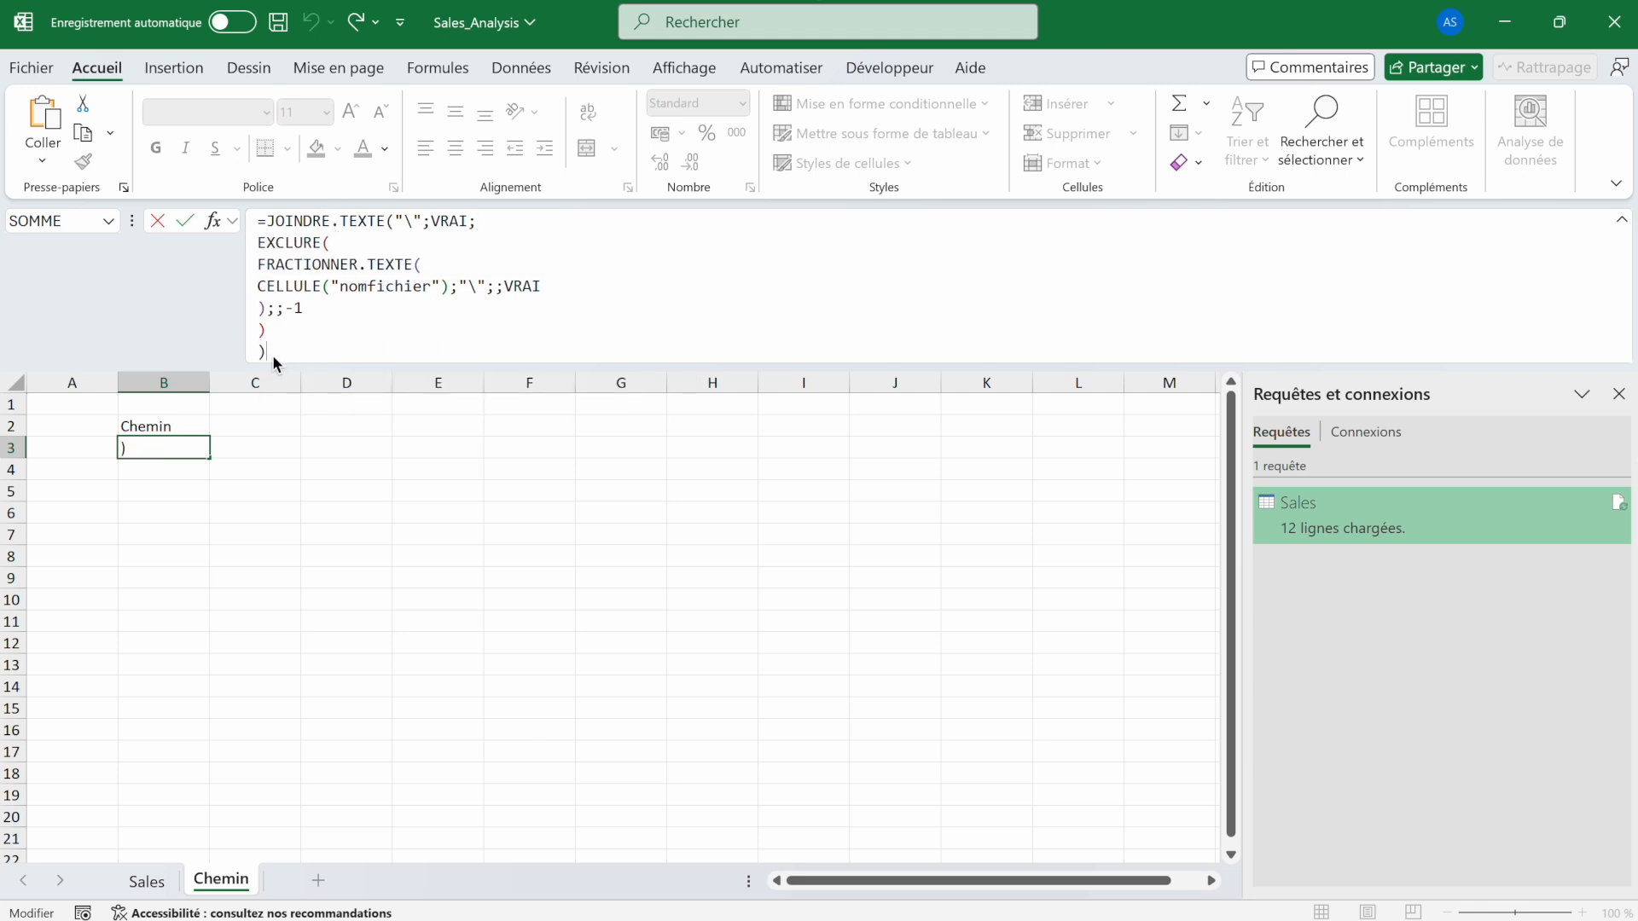
{"action": "key", "text": "Return"}
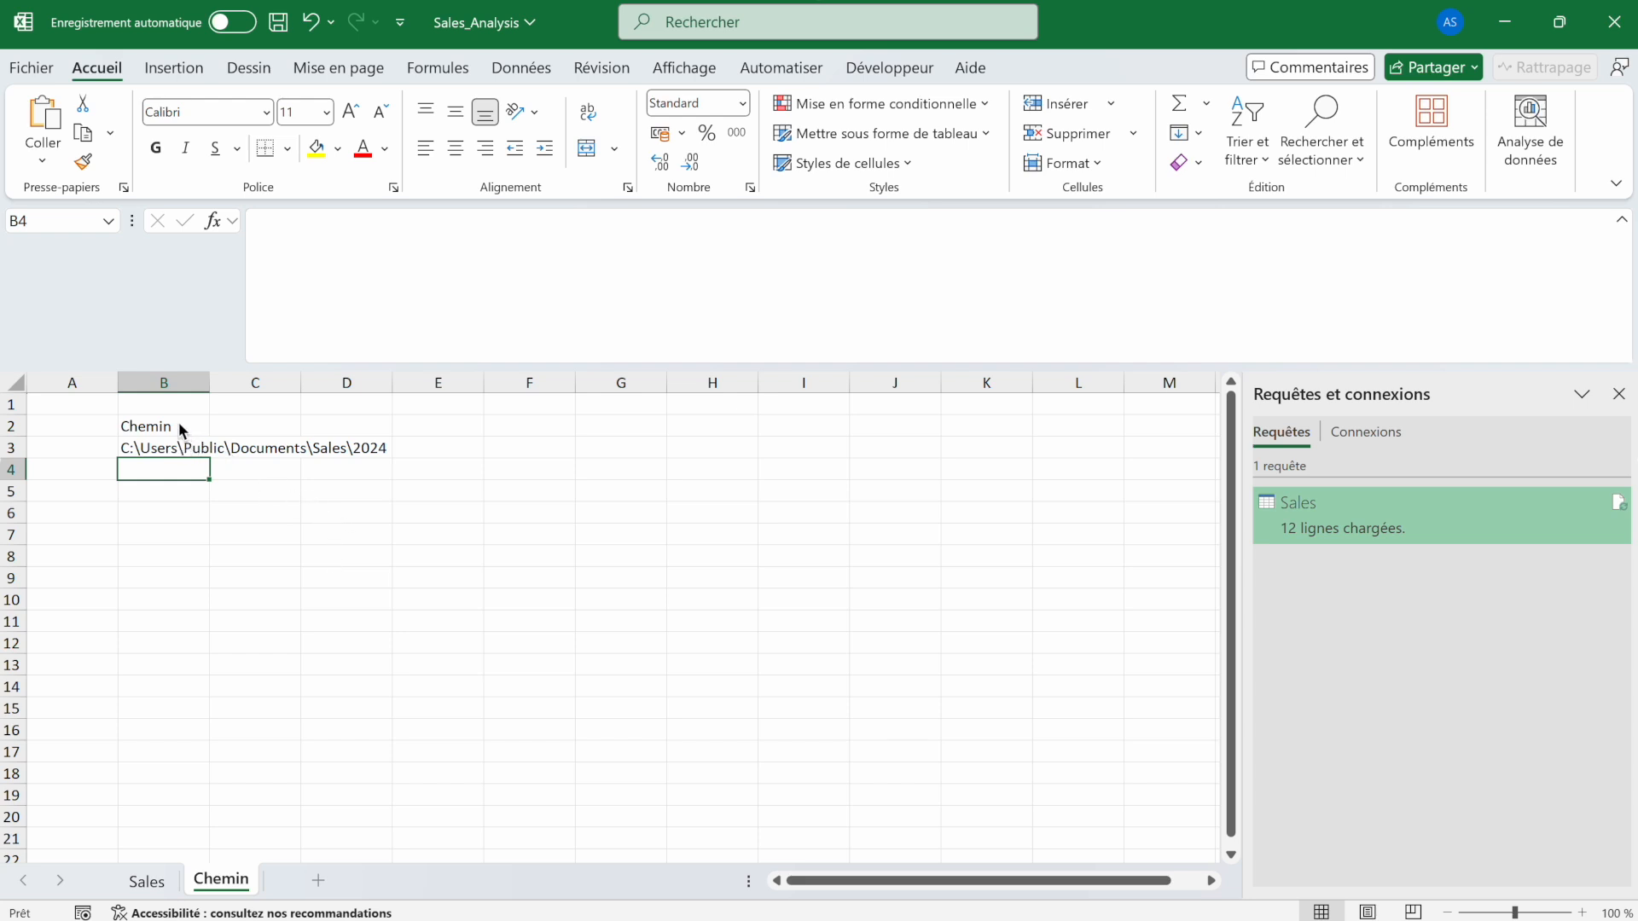
- Format cells B2:B3 of the Chemin sheet as a table with headers, using a light style with a blue header
{"action": "left_click_drag", "start_coordinate": [181, 425], "coordinate": [179, 446]}
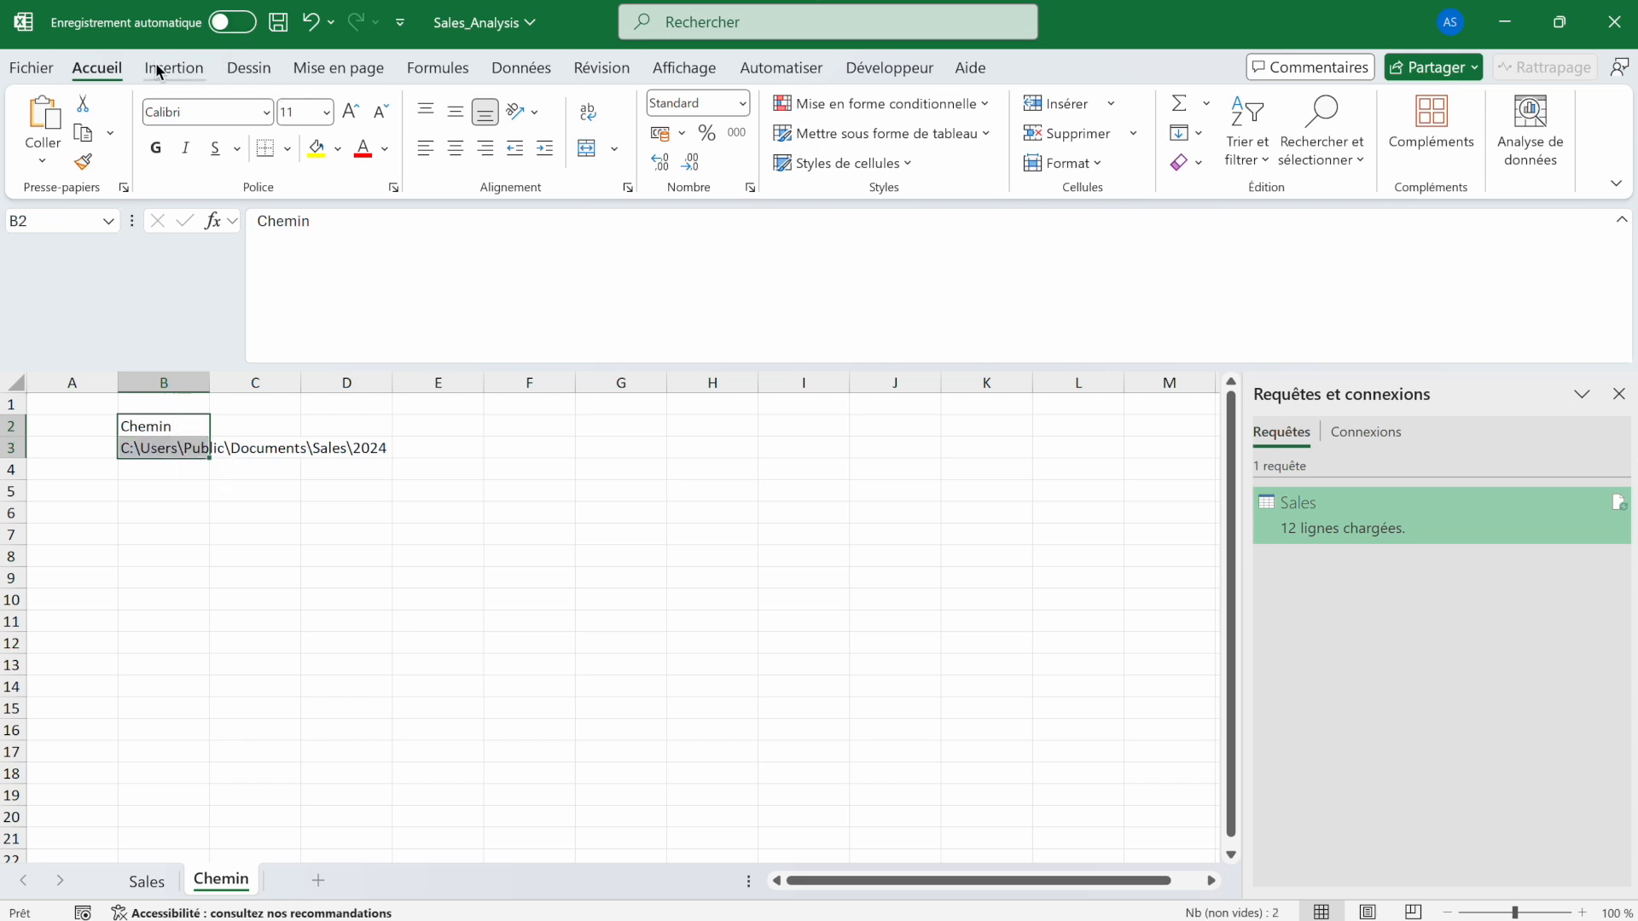
{"action": "left_click", "coordinate": [895, 141]}
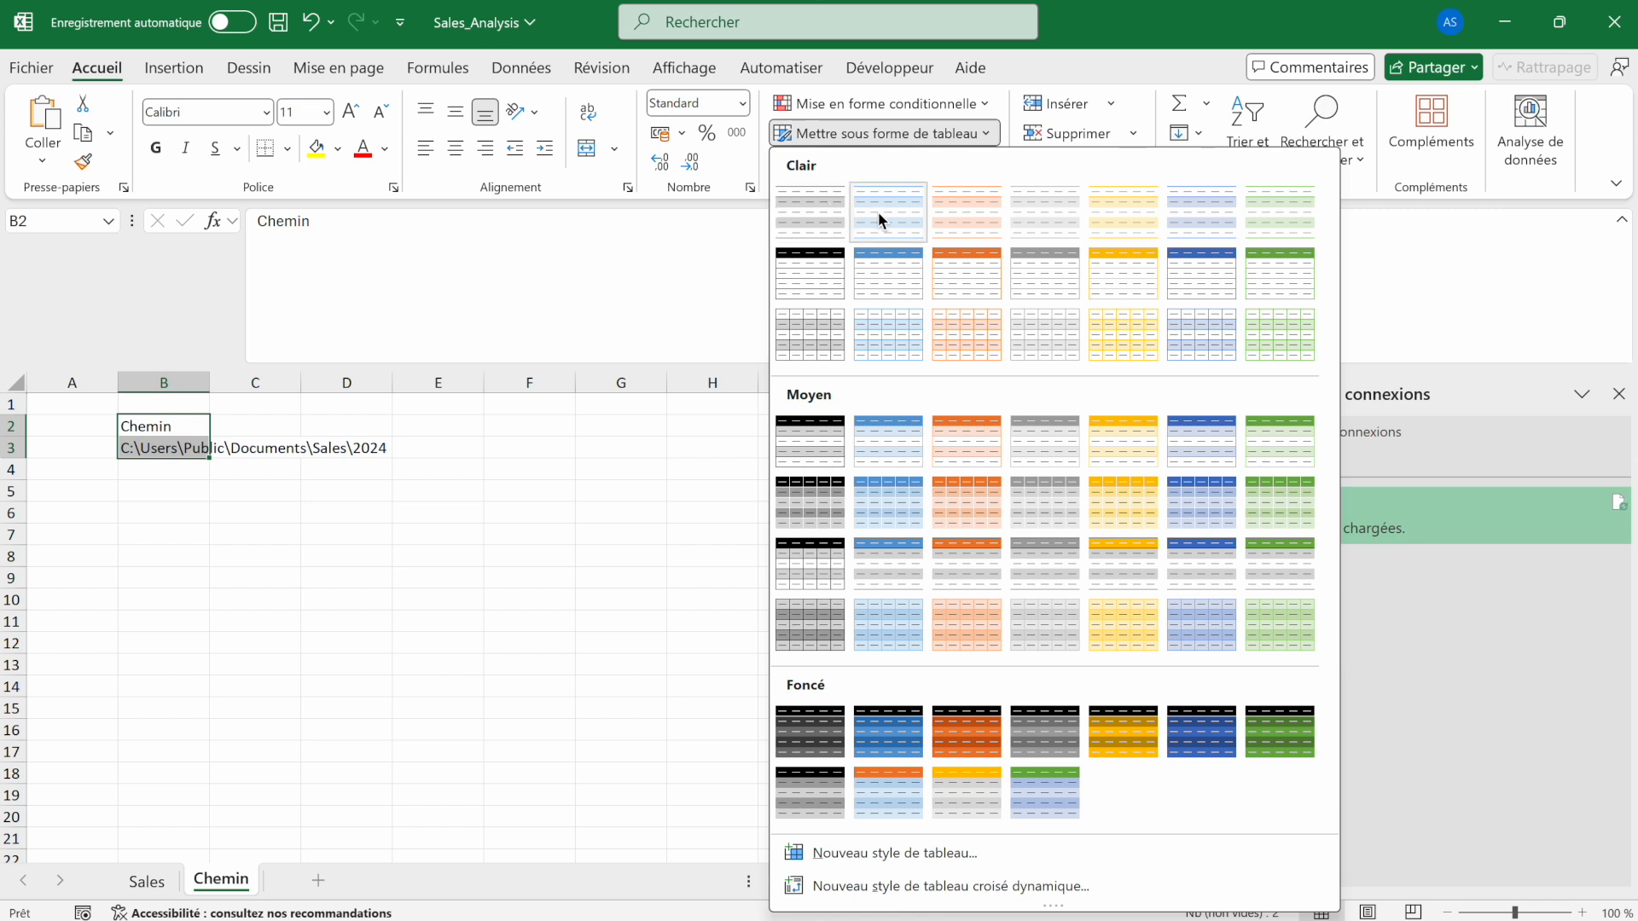
{"action": "left_click", "coordinate": [885, 265]}
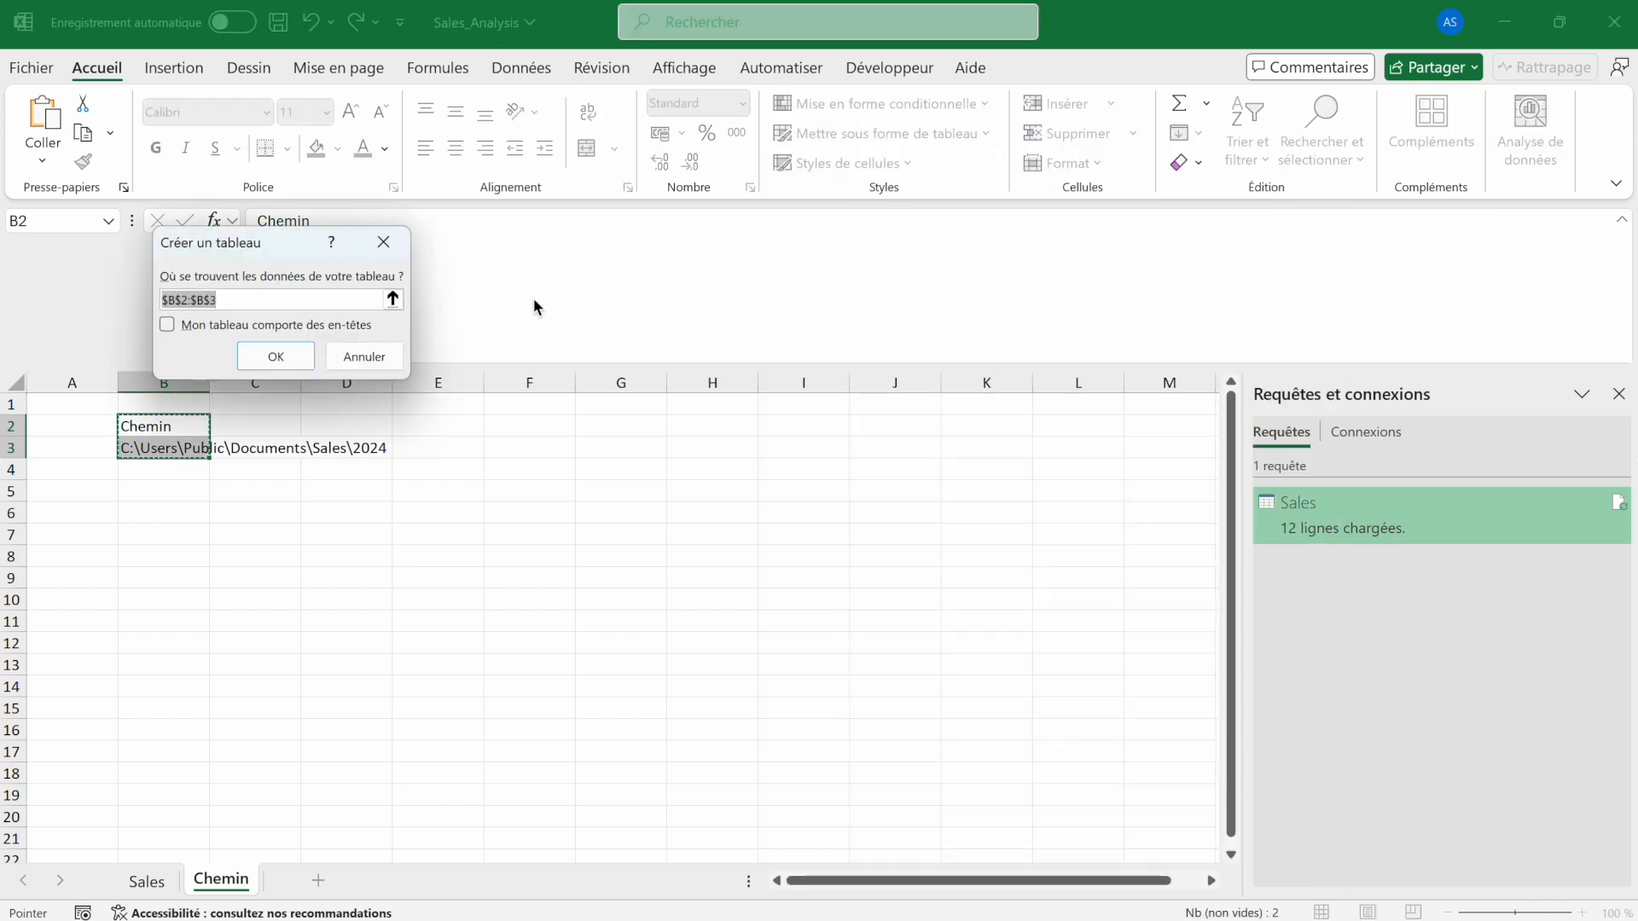
{"action": "left_click", "coordinate": [229, 325]}
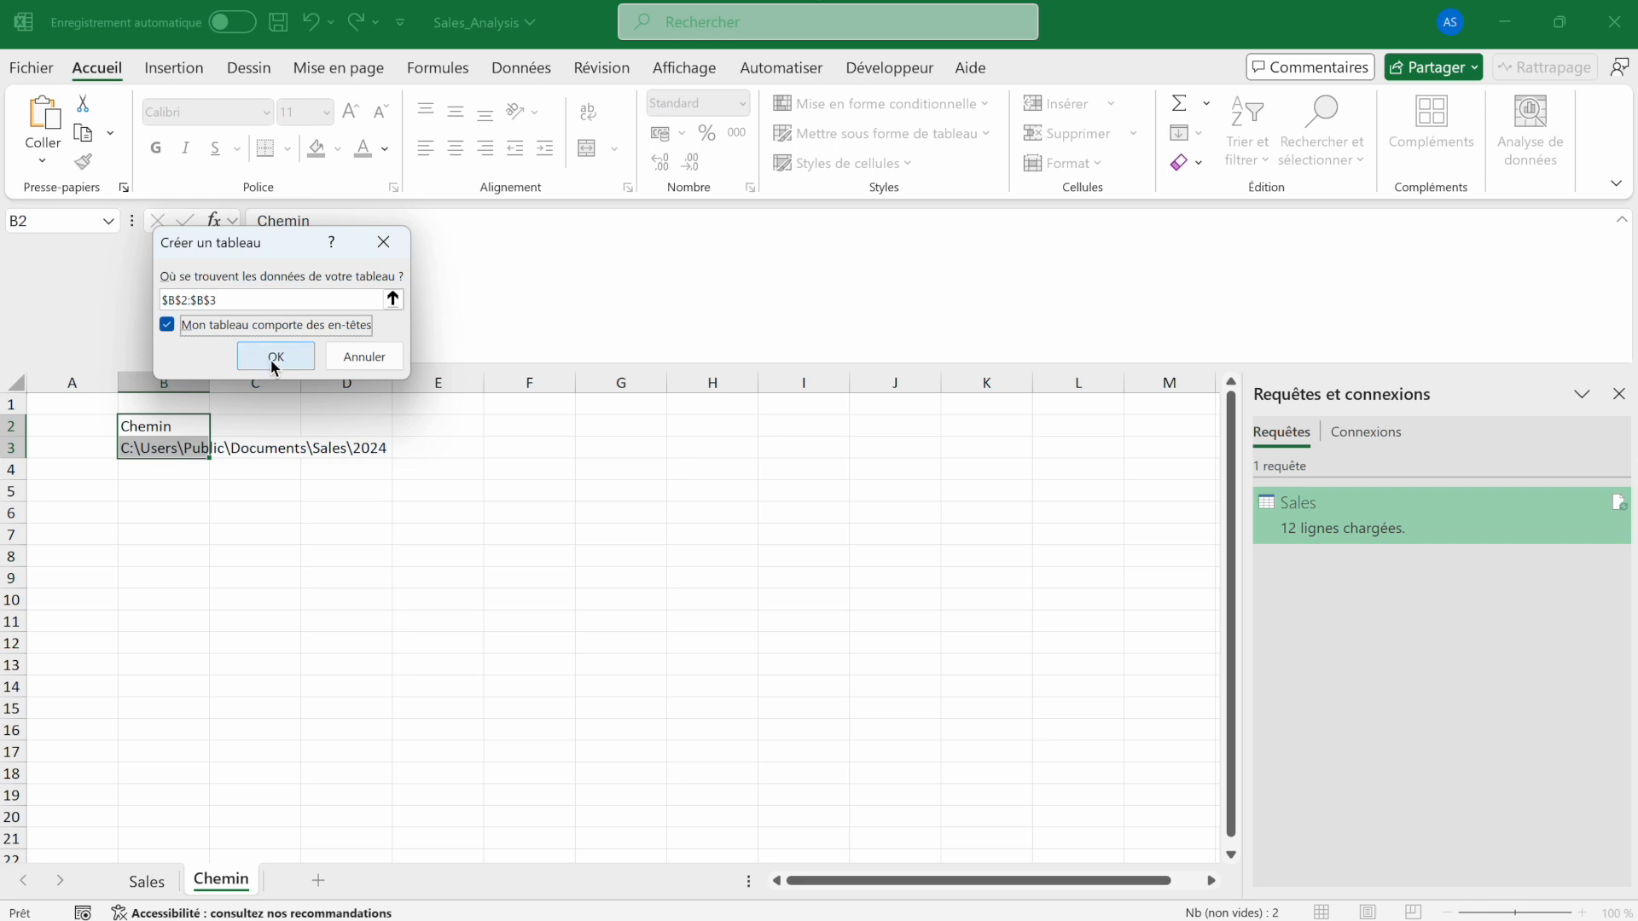
{"action": "left_click", "coordinate": [274, 364]}
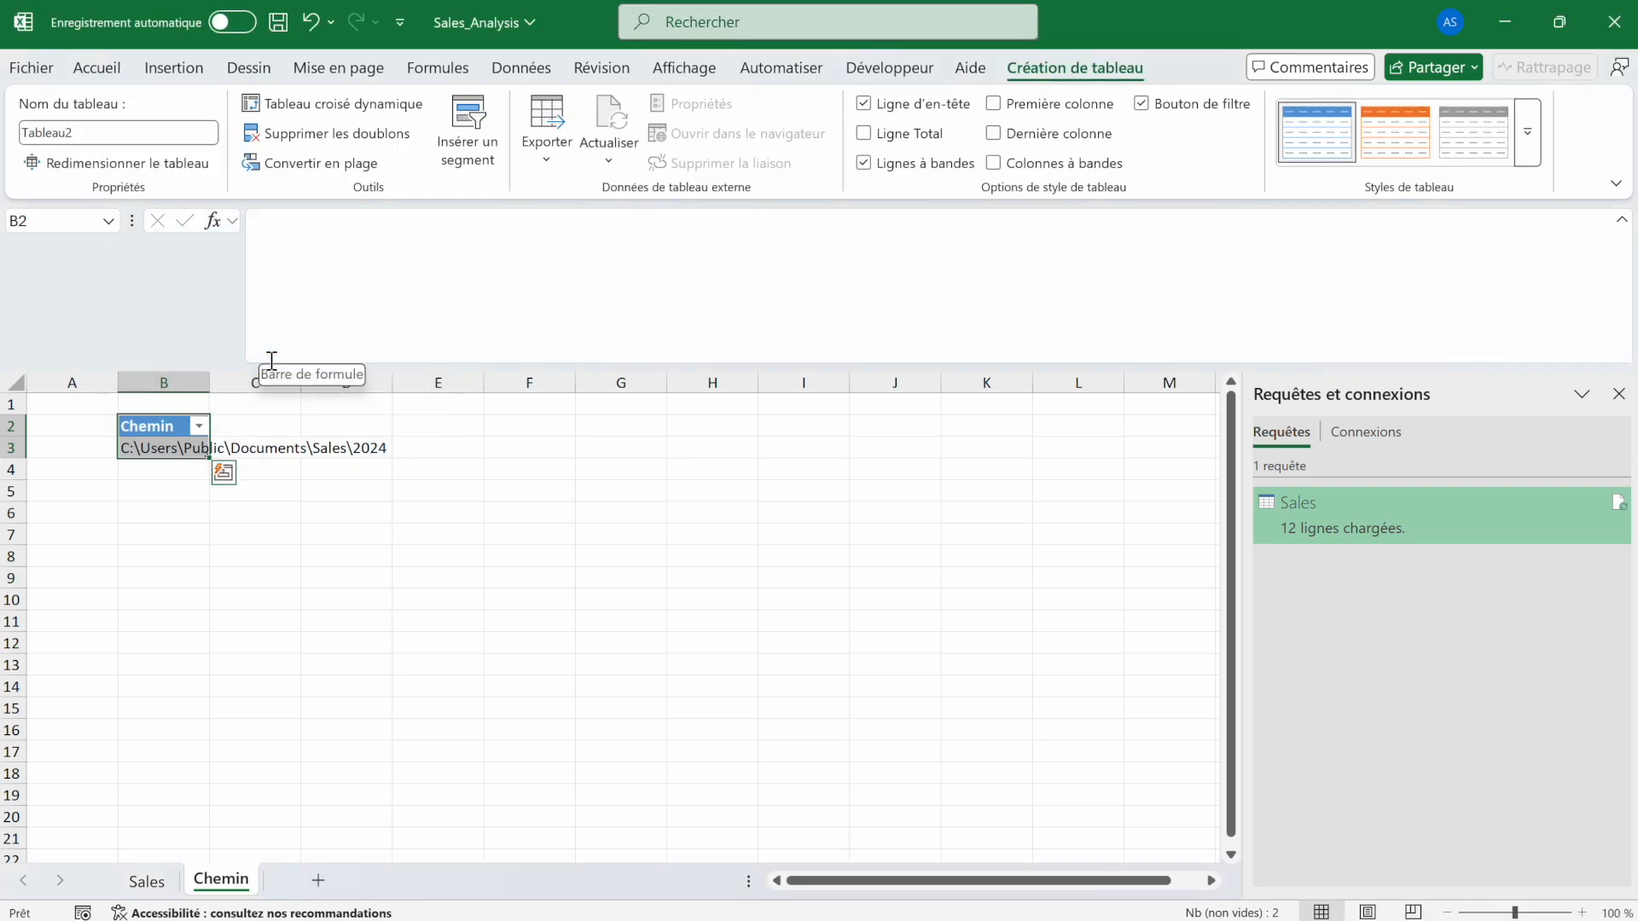
- Rename the new path table as Chemin
{"action": "left_click", "coordinate": [95, 130]}
{"action": "type", "text": "Chemin"}
{"action": "key", "text": "Return"}
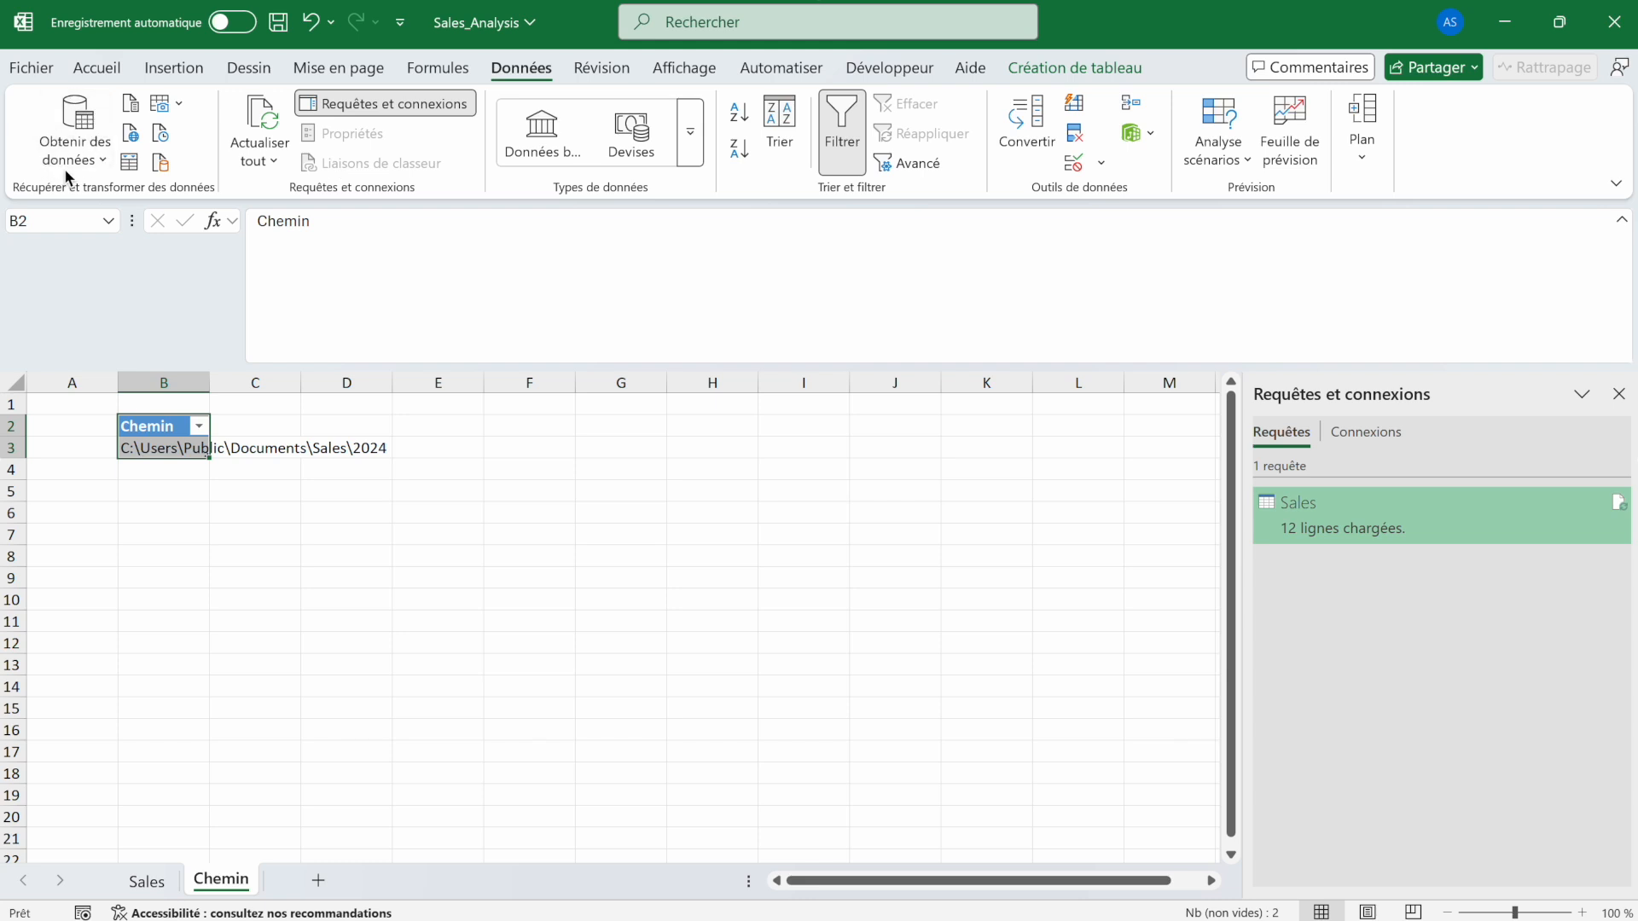
- Load the Chemin table into the Power Query editor and drill down to the folder path in its first row
{"action": "left_click", "coordinate": [130, 164]}
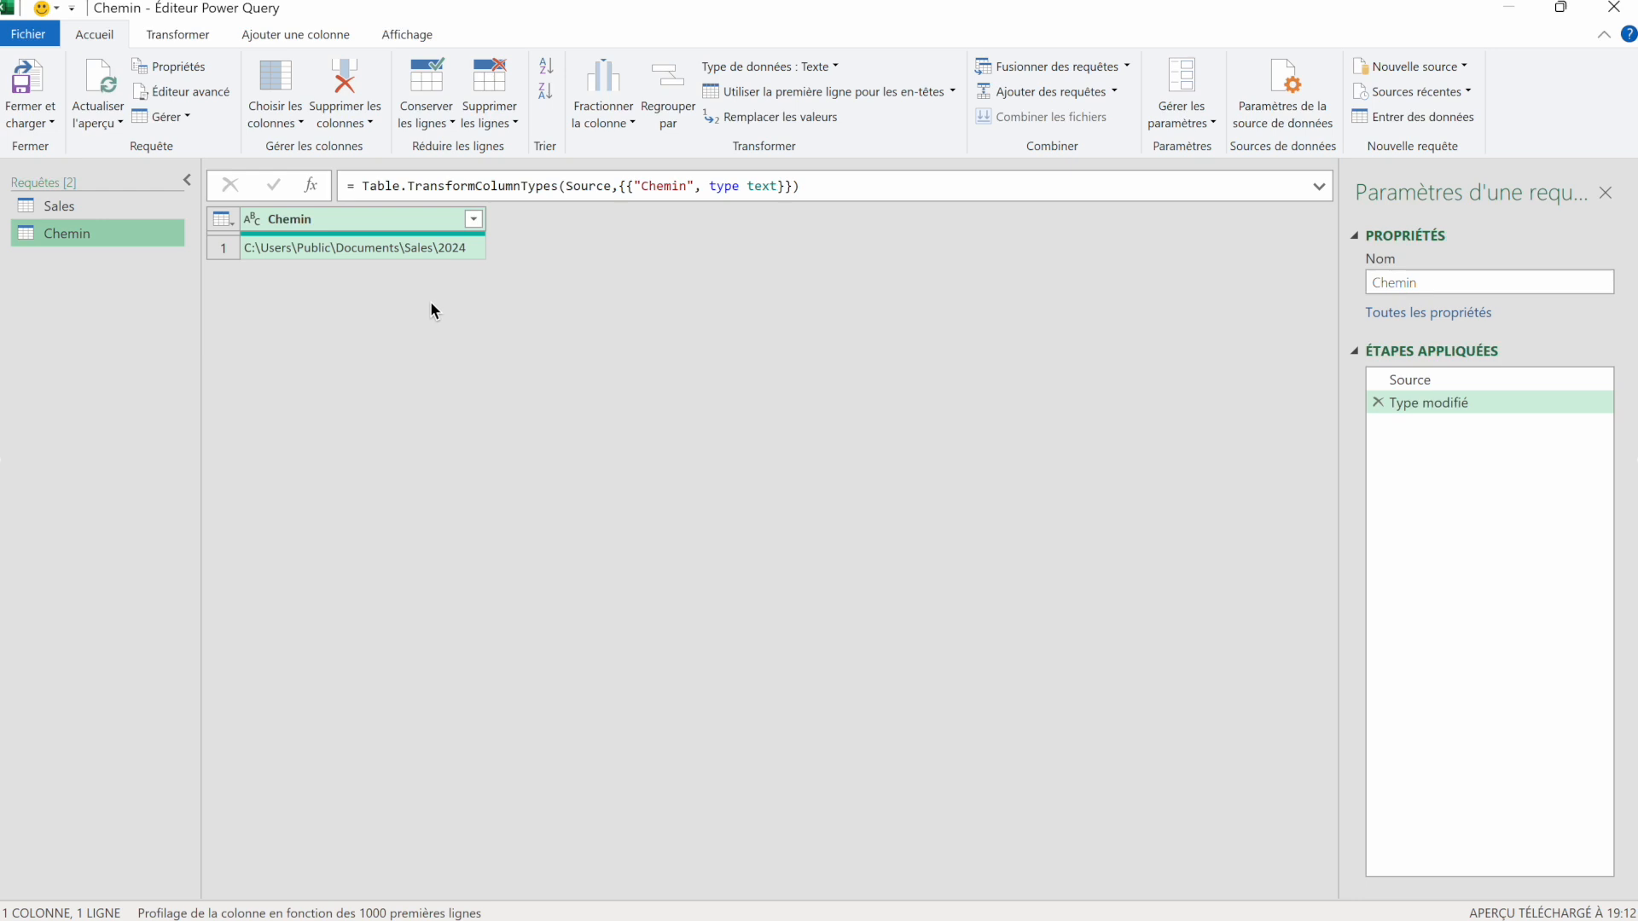
{"action": "left_click", "coordinate": [367, 250]}
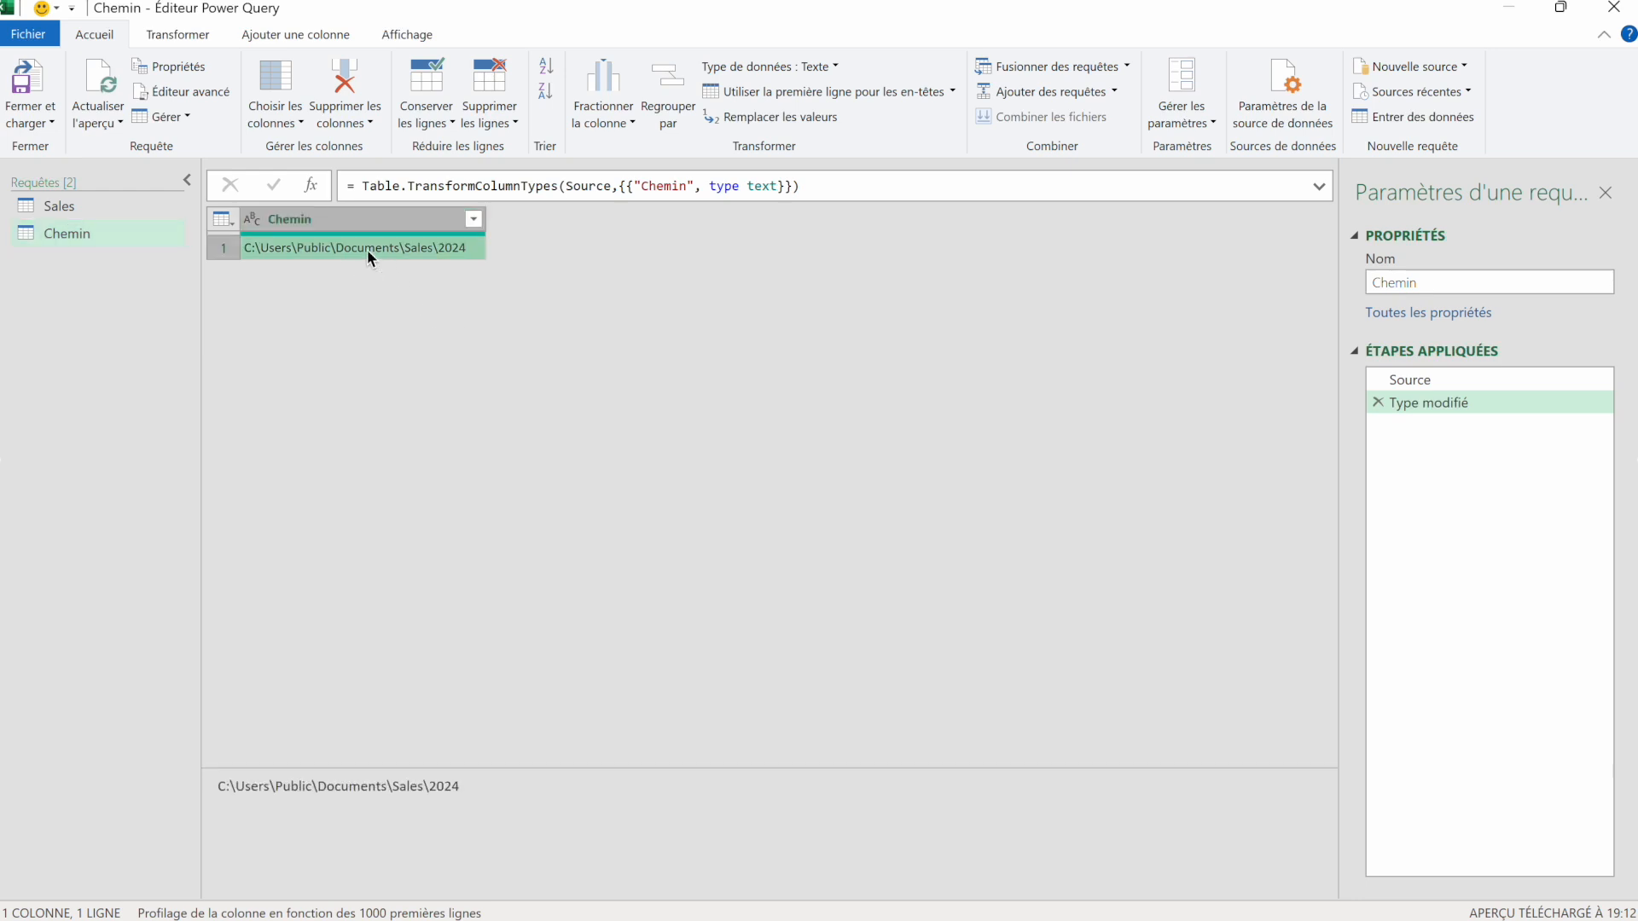
{"action": "right_click", "coordinate": [360, 254]}
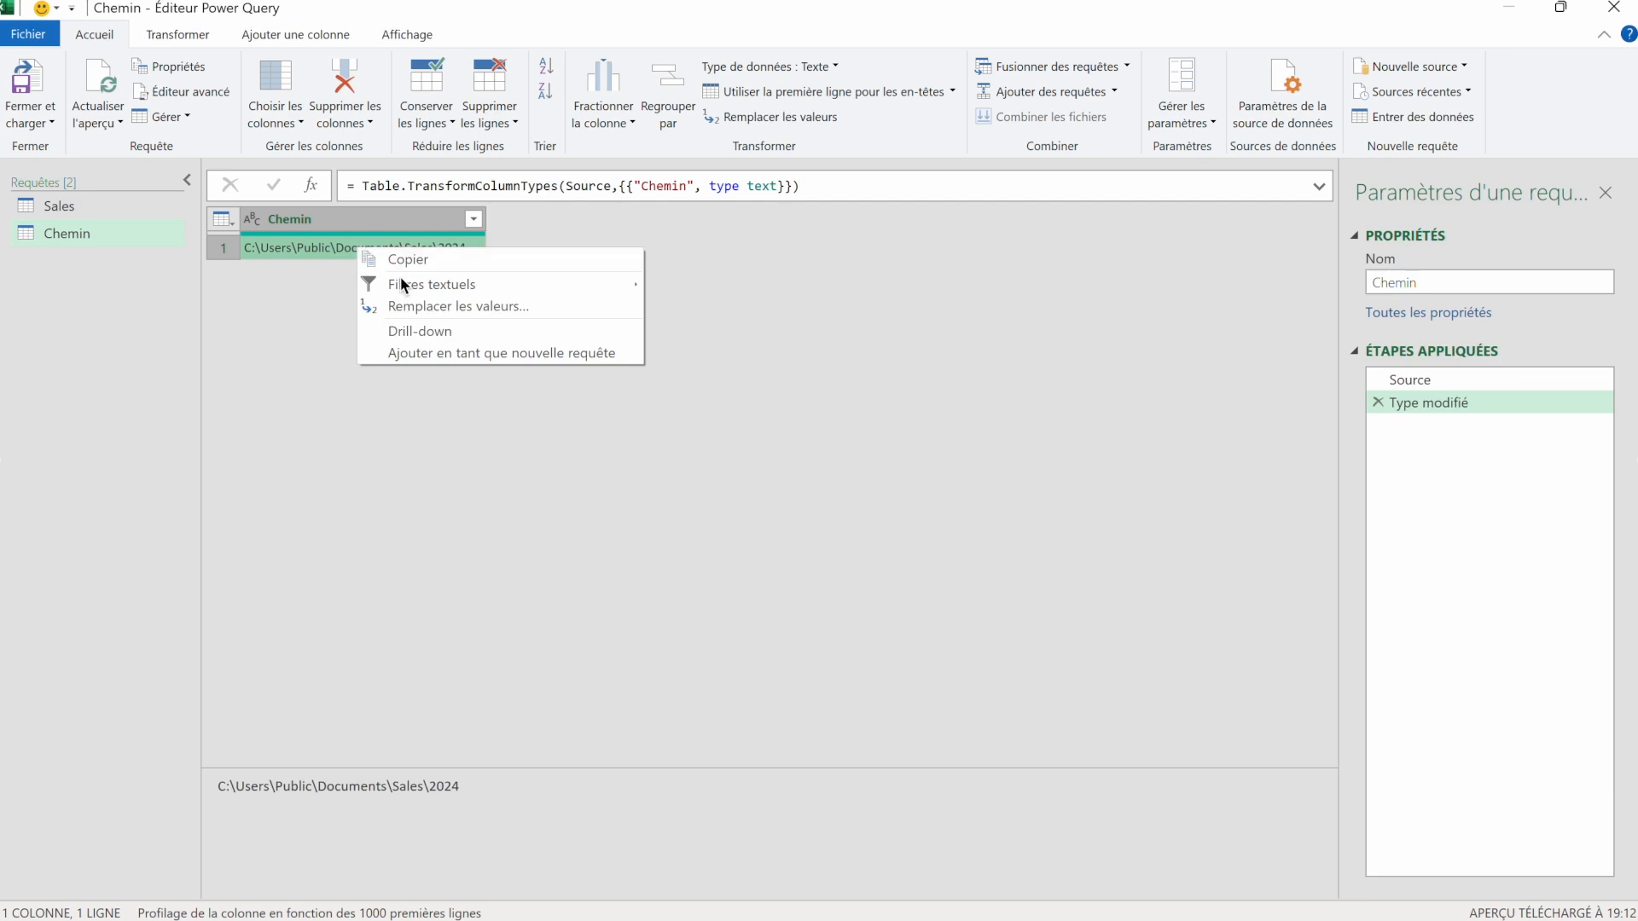
{"action": "left_click", "coordinate": [424, 332]}
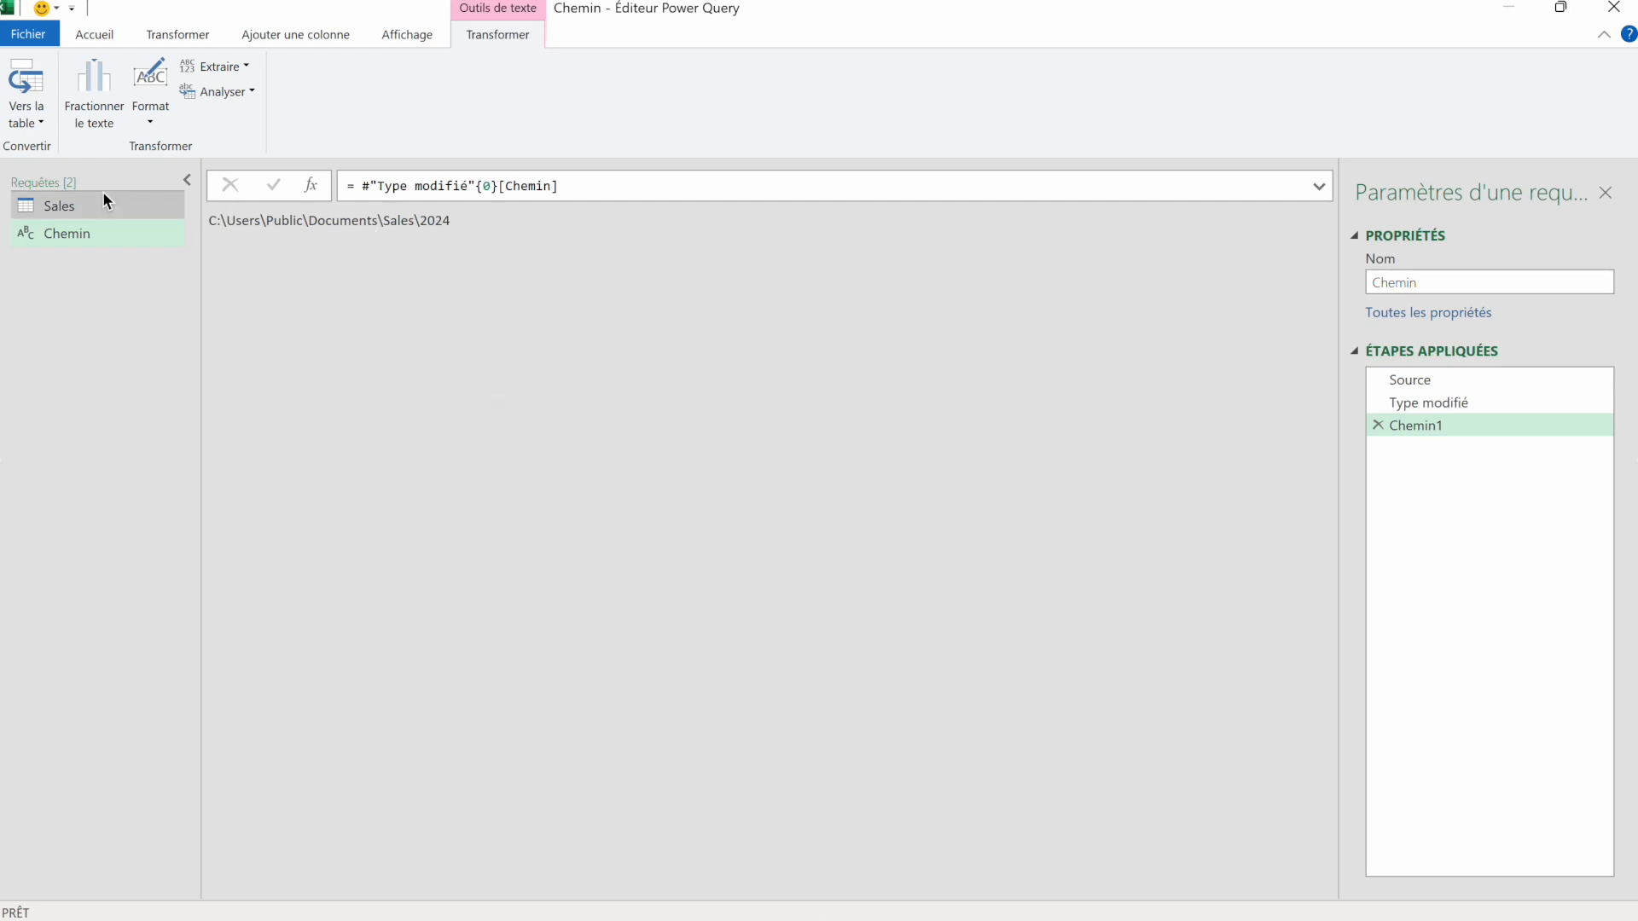
- Close and load the Chemin query as a connection only
{"action": "left_click", "coordinate": [92, 36]}
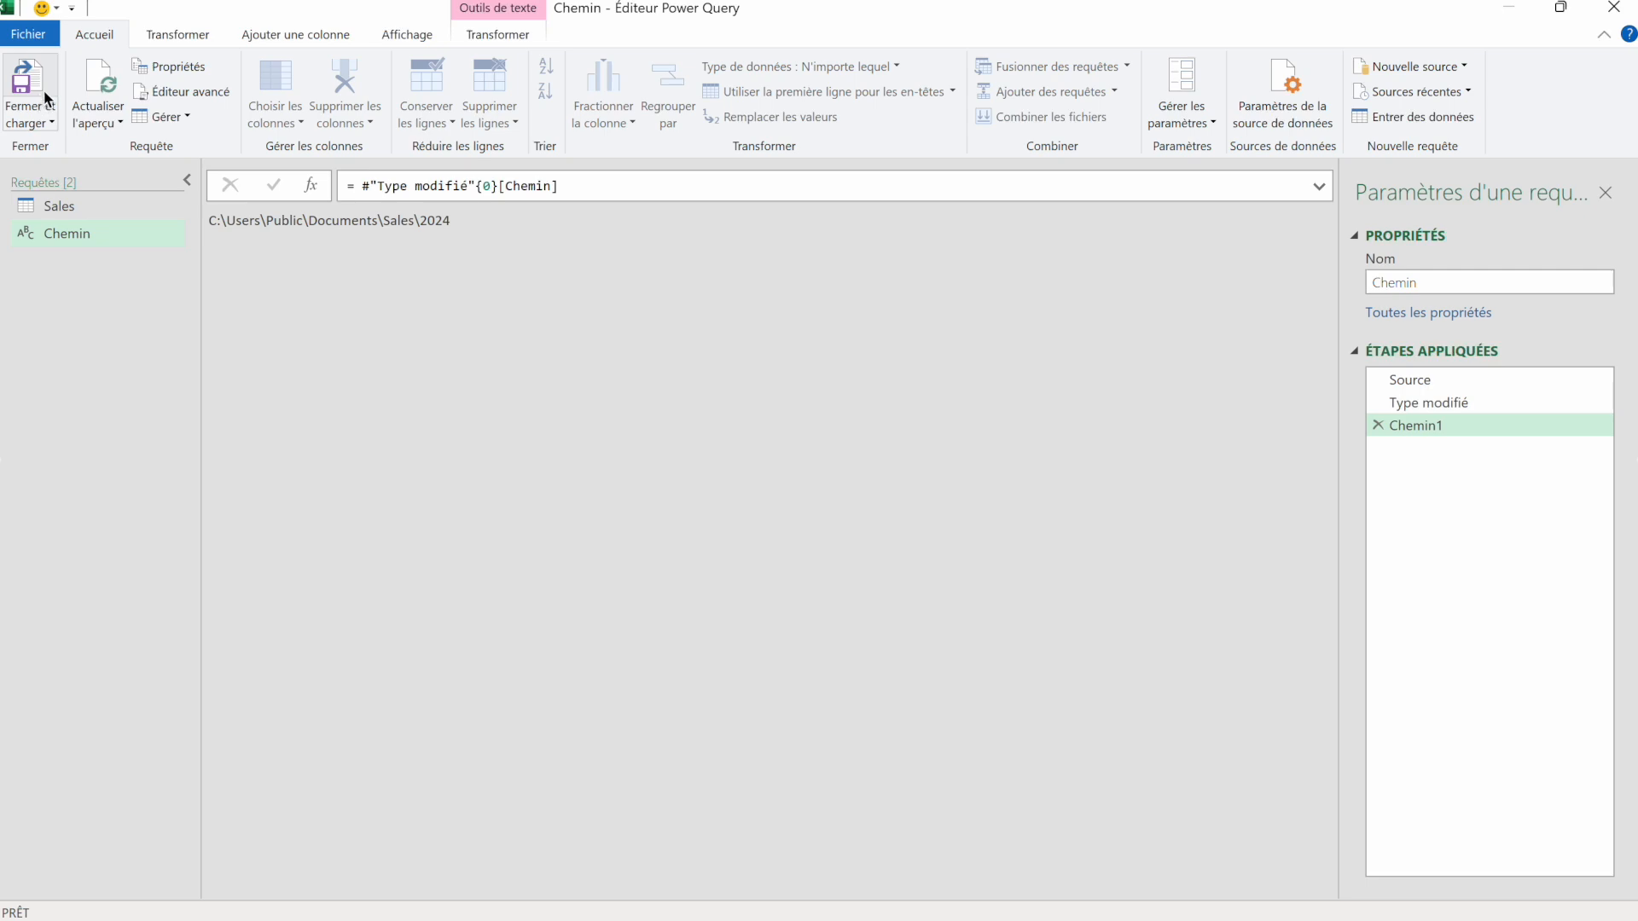
{"action": "left_click", "coordinate": [39, 117]}
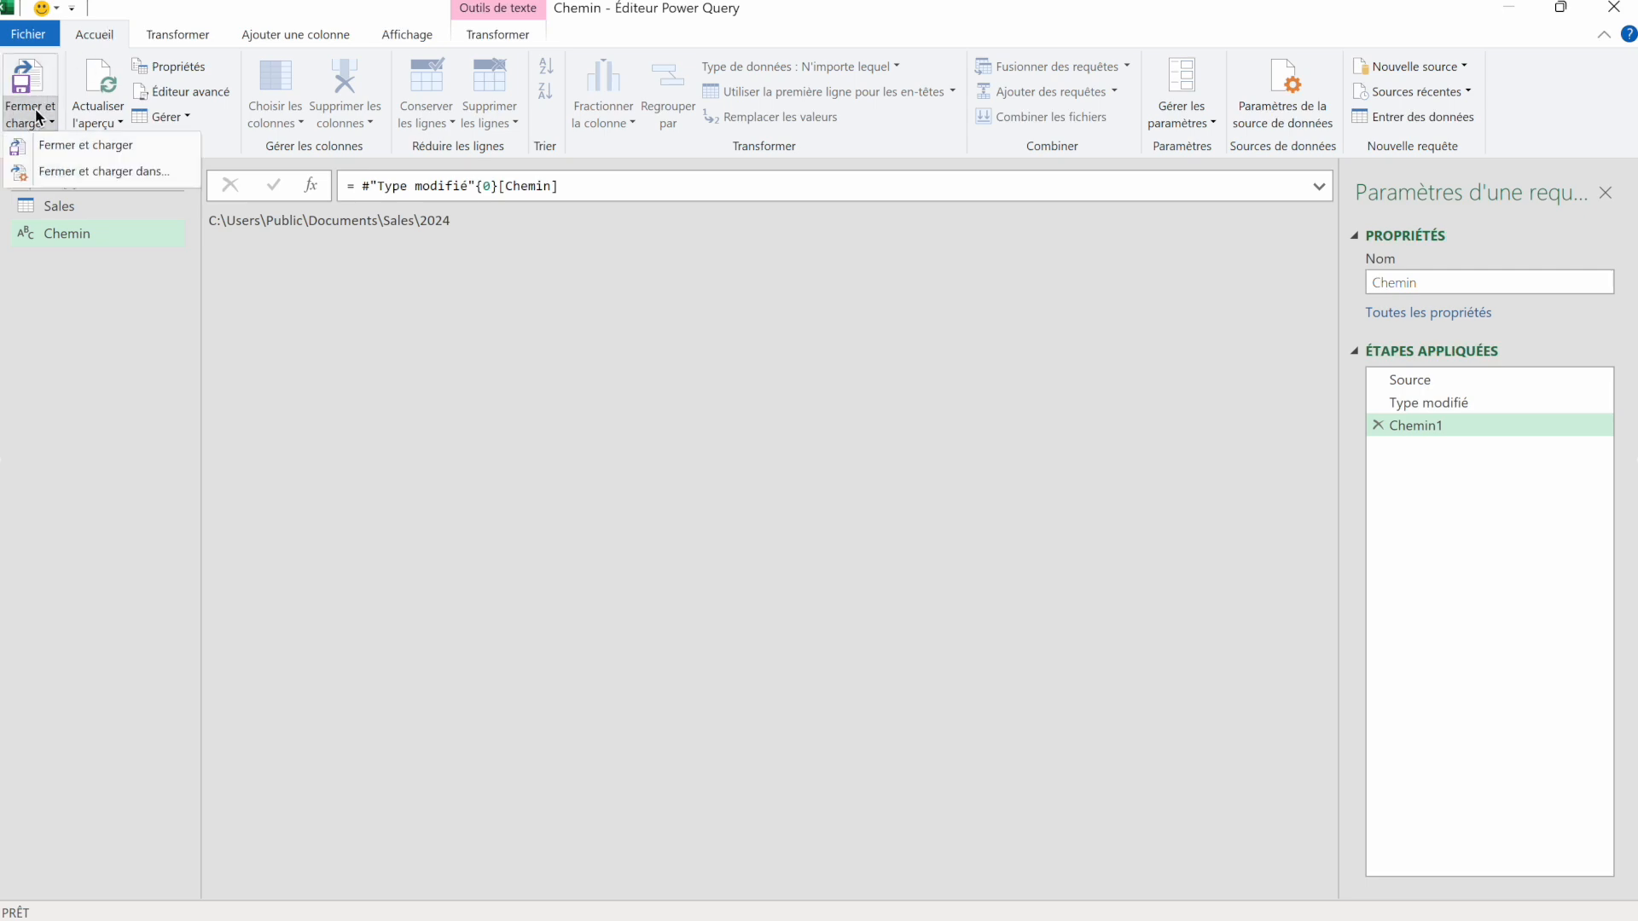
{"action": "left_click", "coordinate": [100, 169]}
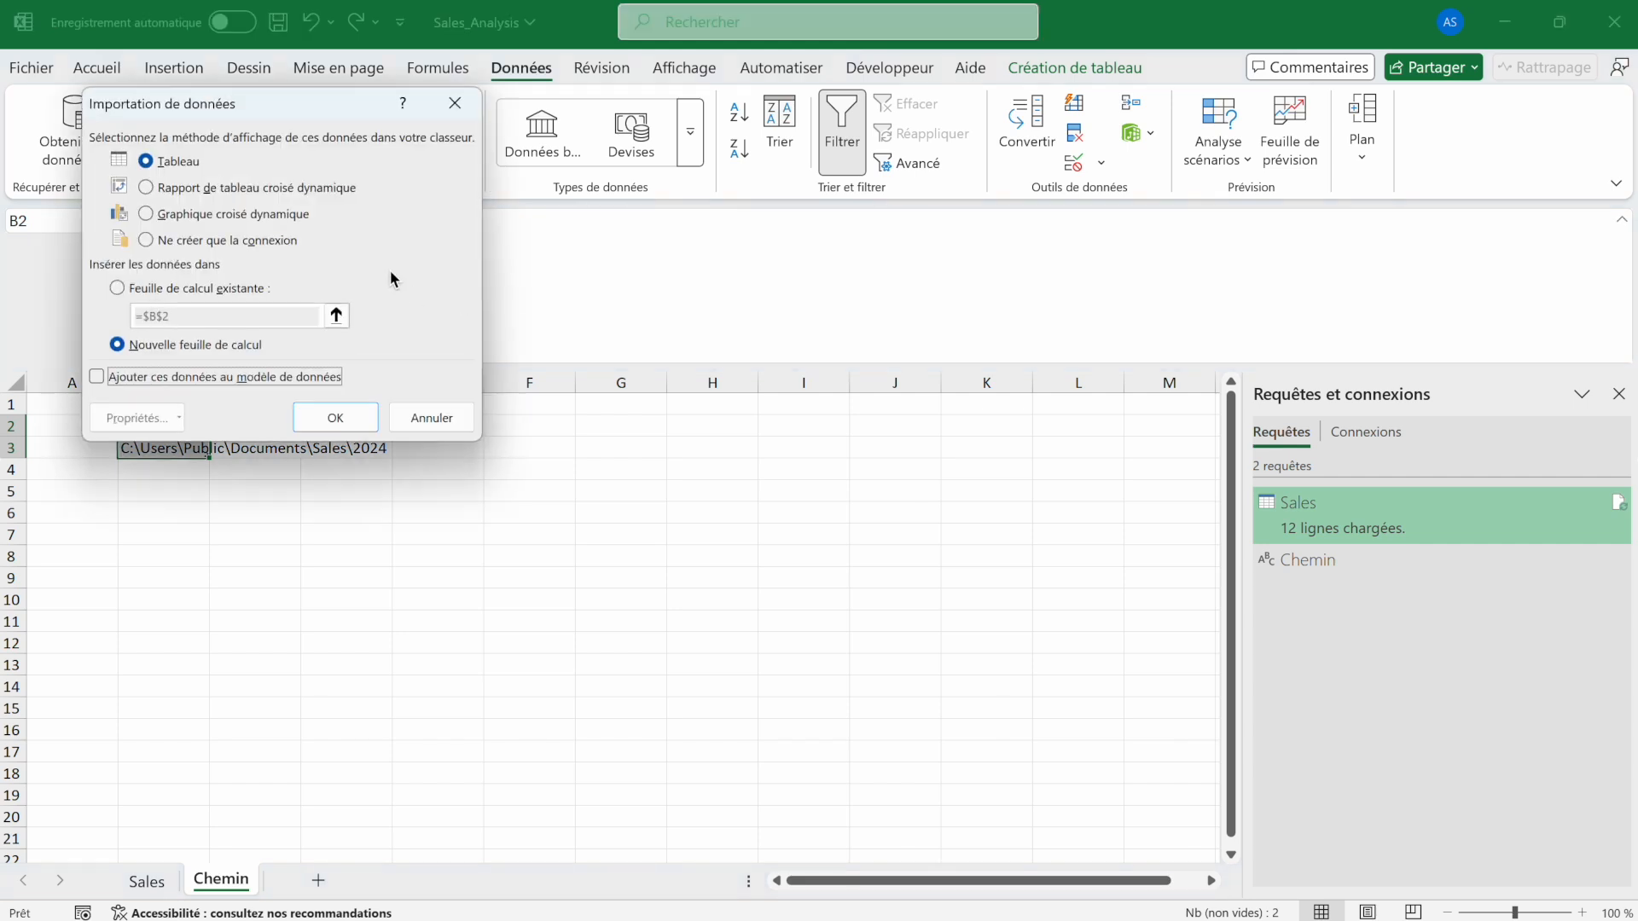
{"action": "left_click", "coordinate": [268, 240]}
{"action": "left_click", "coordinate": [335, 417]}
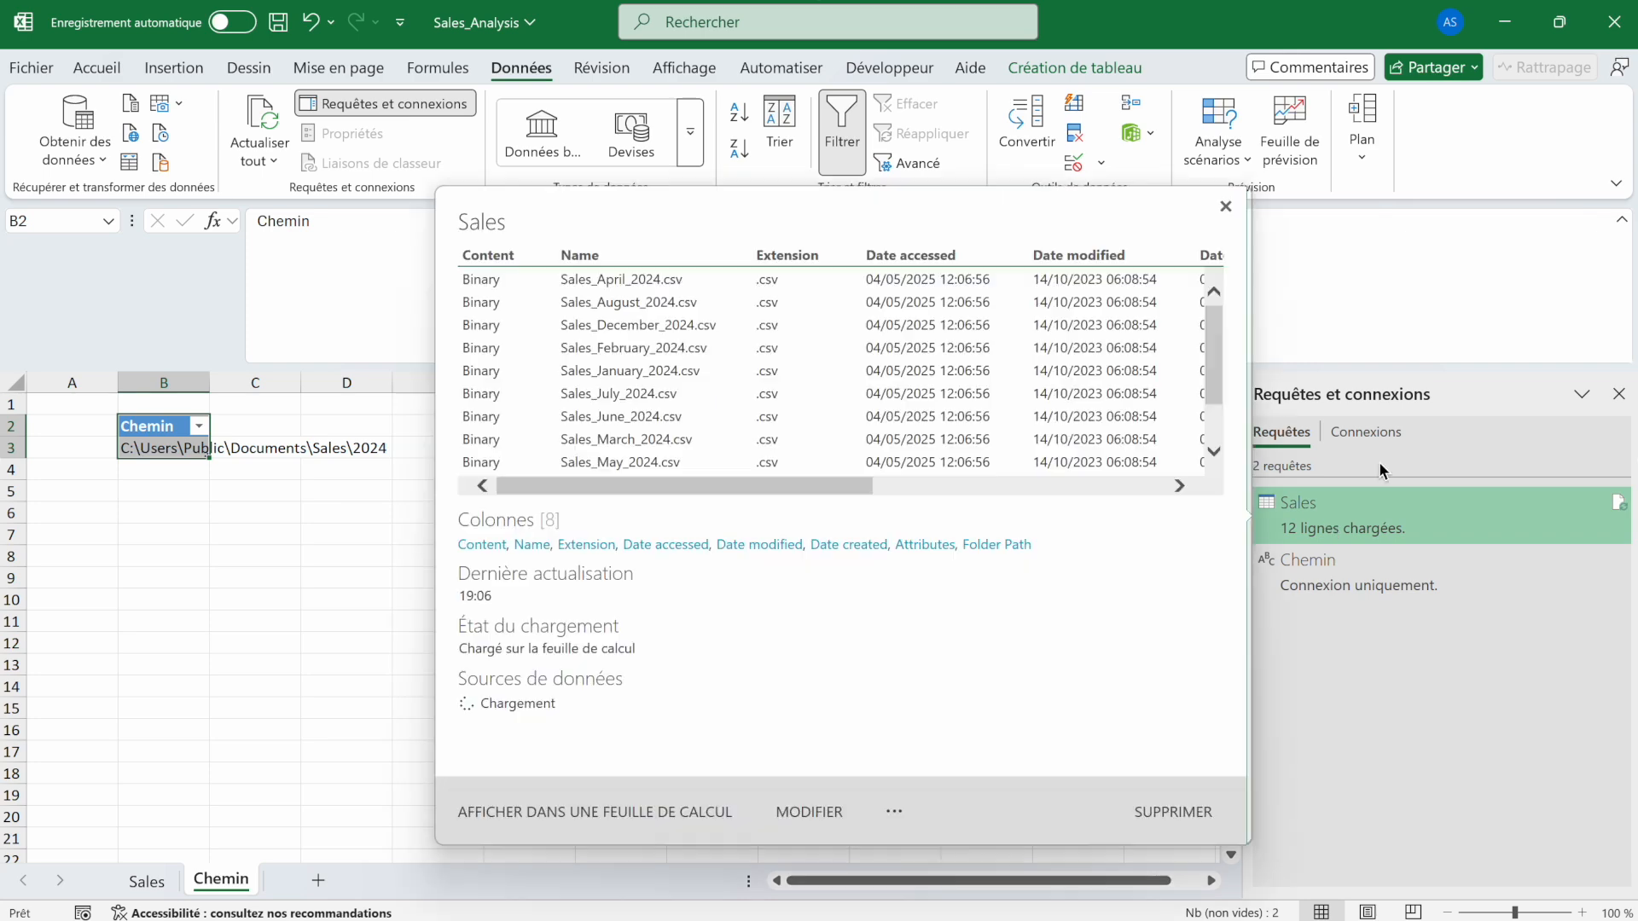
- Edit the Sales query's Source step so its folder path is dynamic: = Folder.Files(Chemin&"\Sales")
{"action": "mouse_move", "coordinate": [1324, 517]}
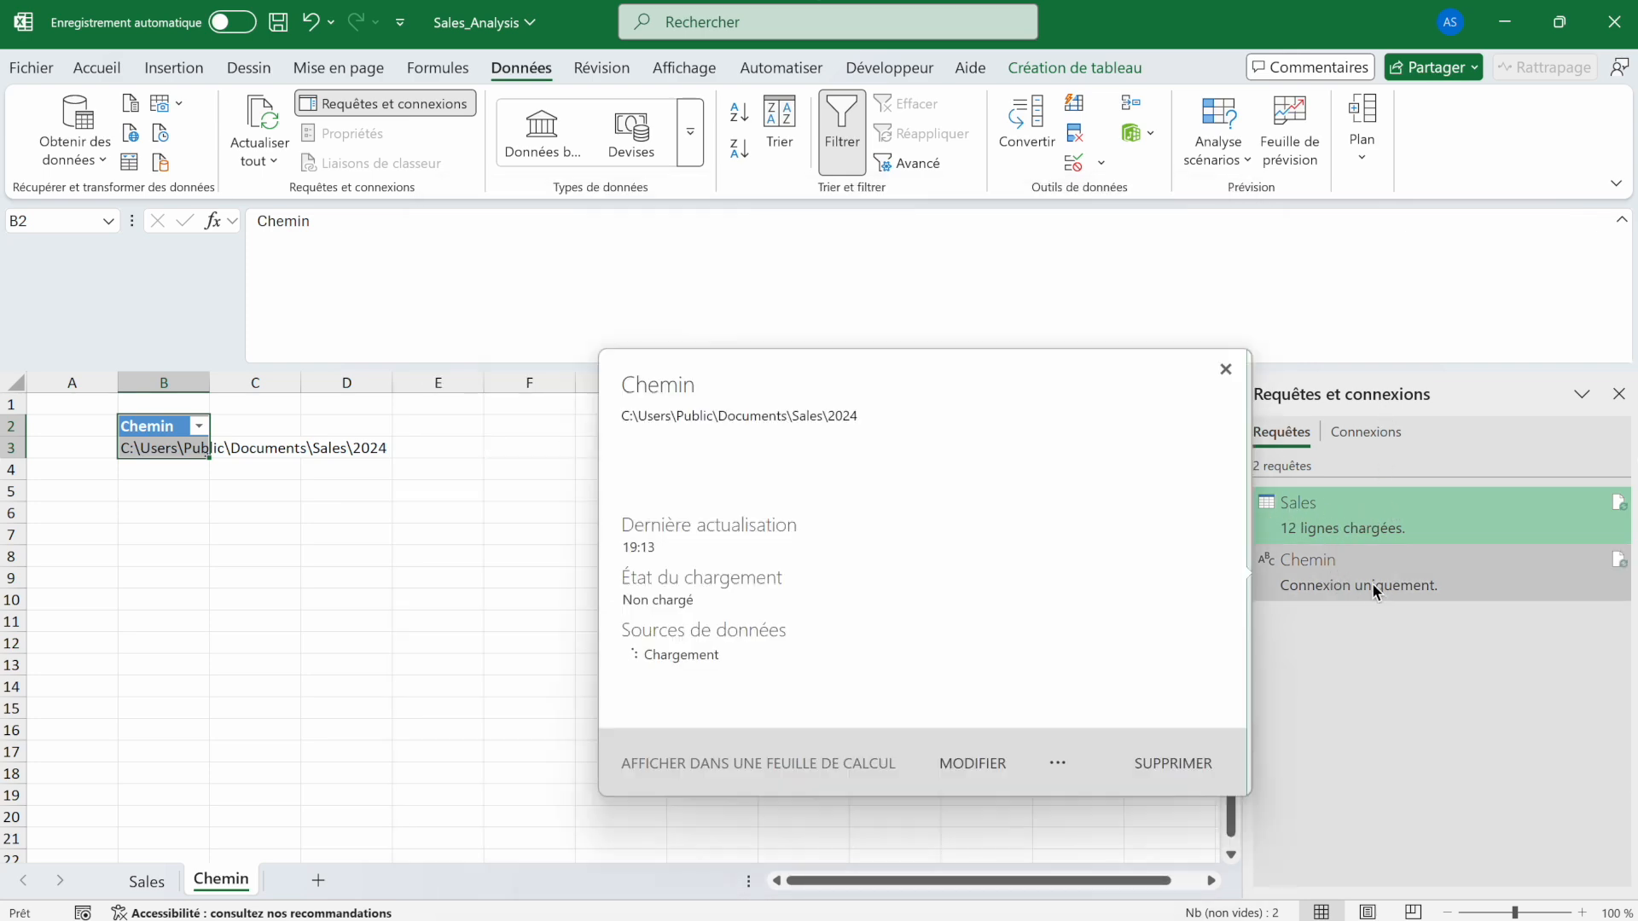
{"action": "key", "text": "F2"}
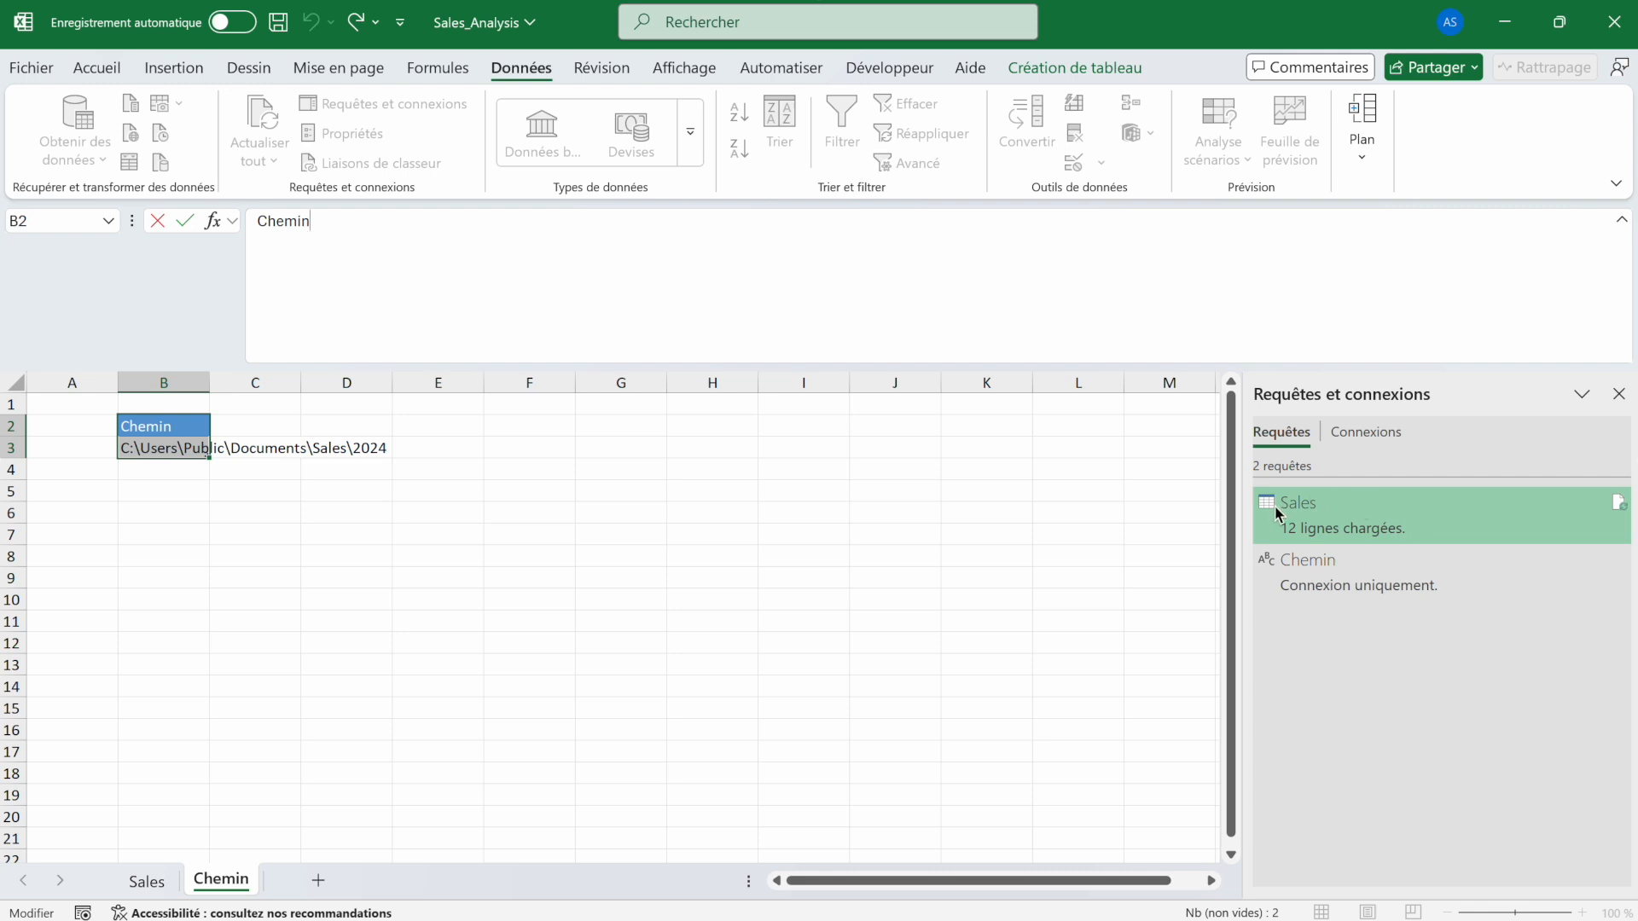
{"action": "double_click", "coordinate": [1353, 517]}
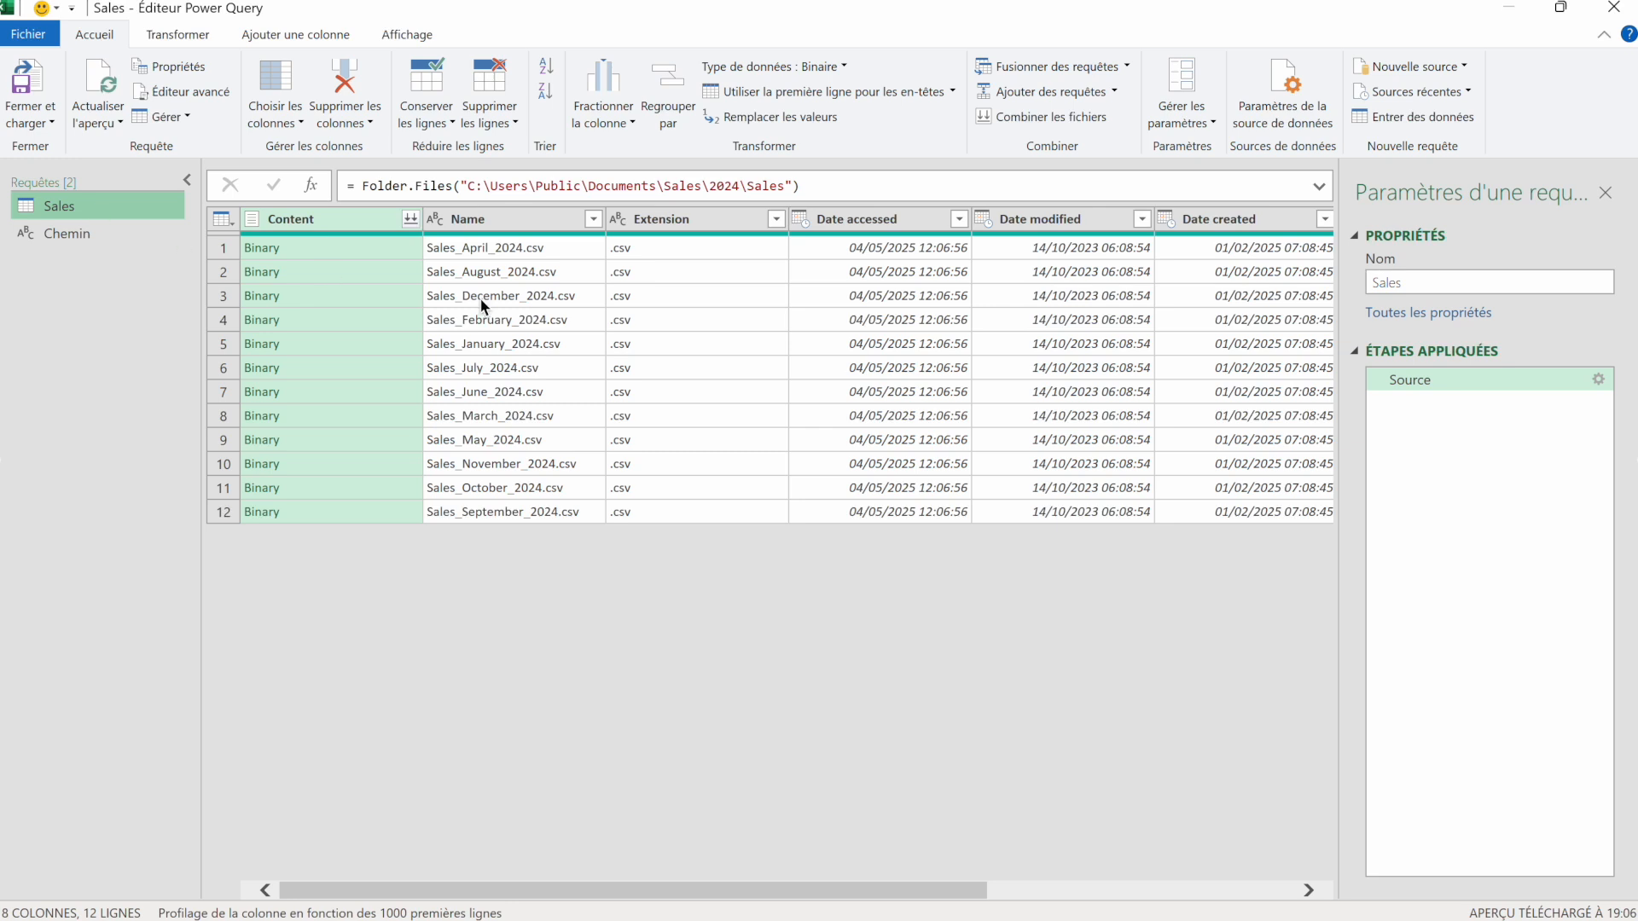
{"action": "left_click", "coordinate": [1425, 380]}
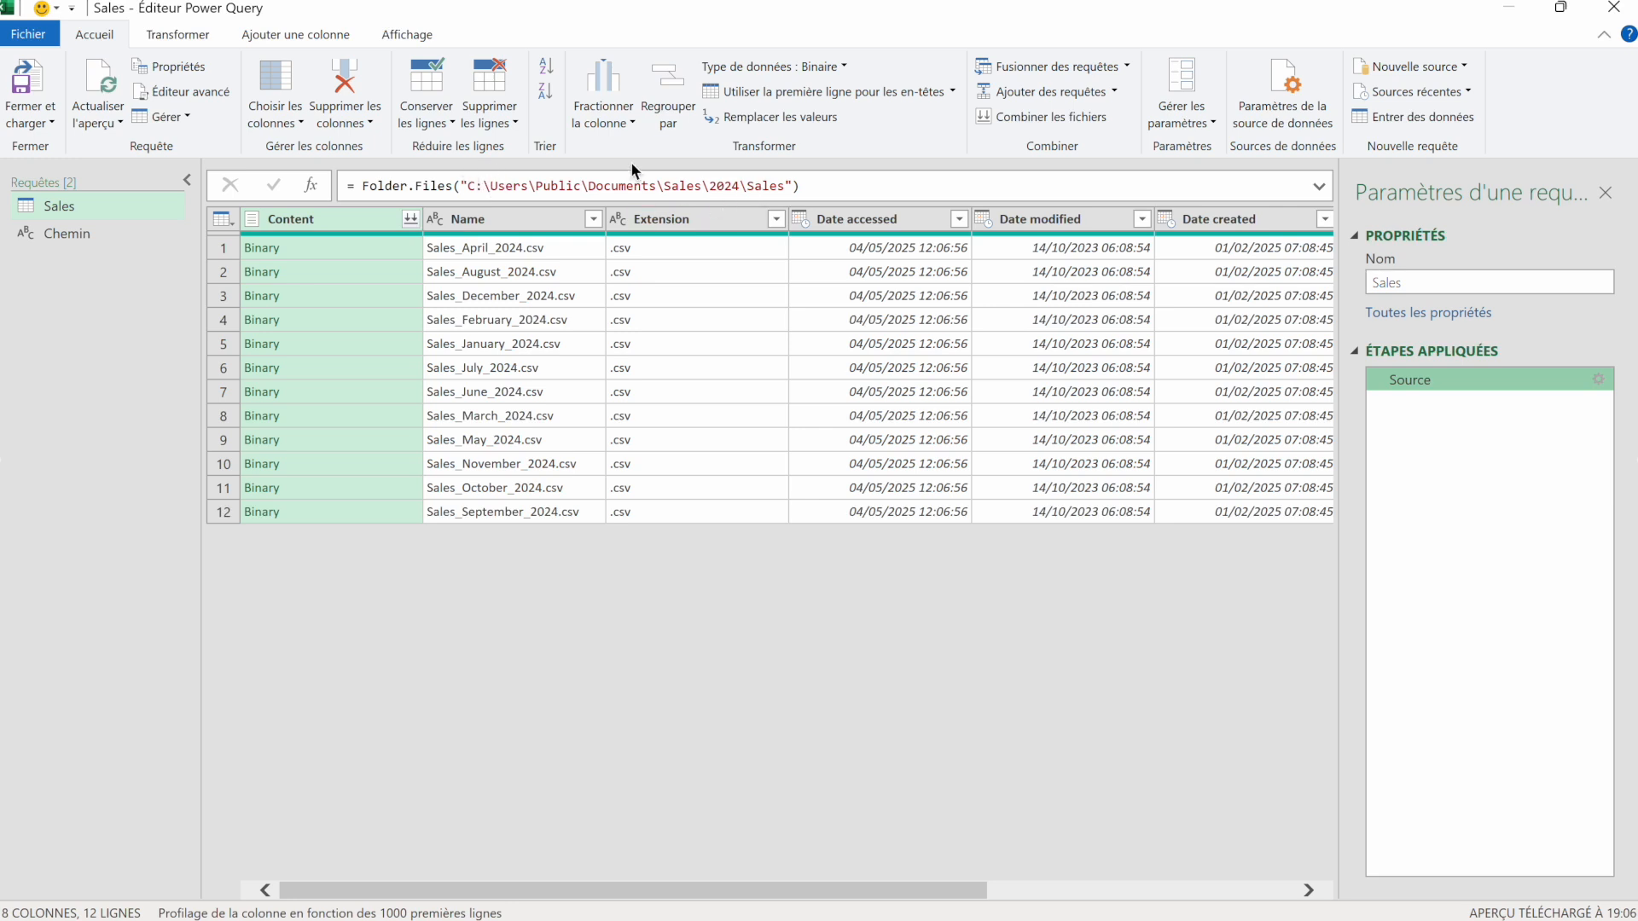
{"action": "left_click", "coordinate": [462, 190]}
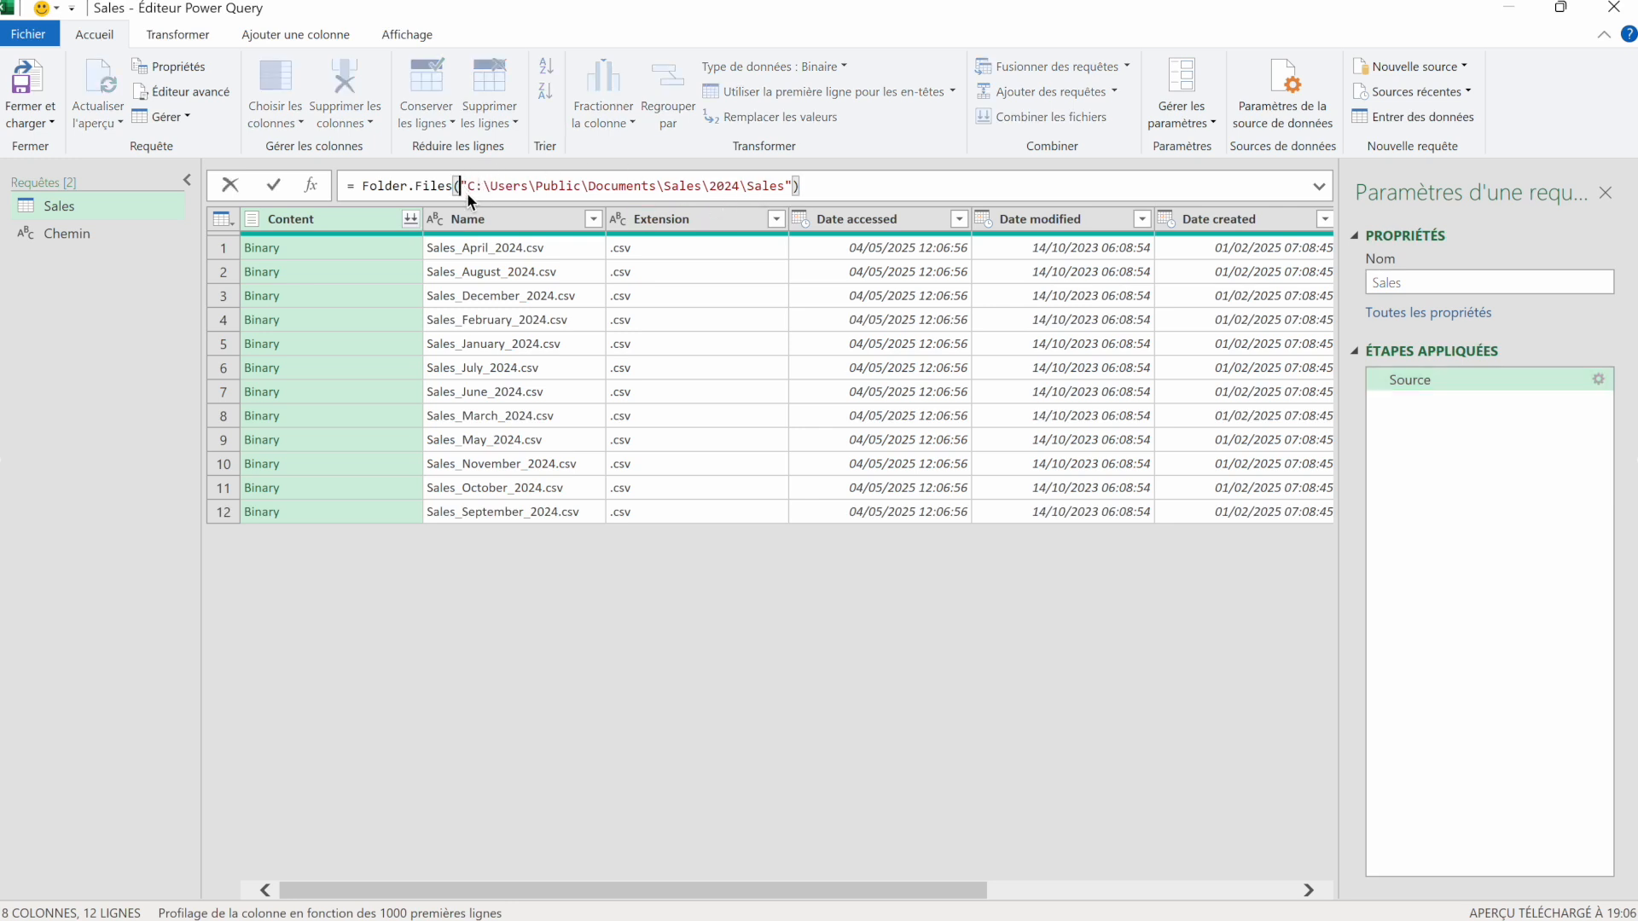
{"action": "left_click_drag", "start_coordinate": [465, 190], "coordinate": [742, 194]}
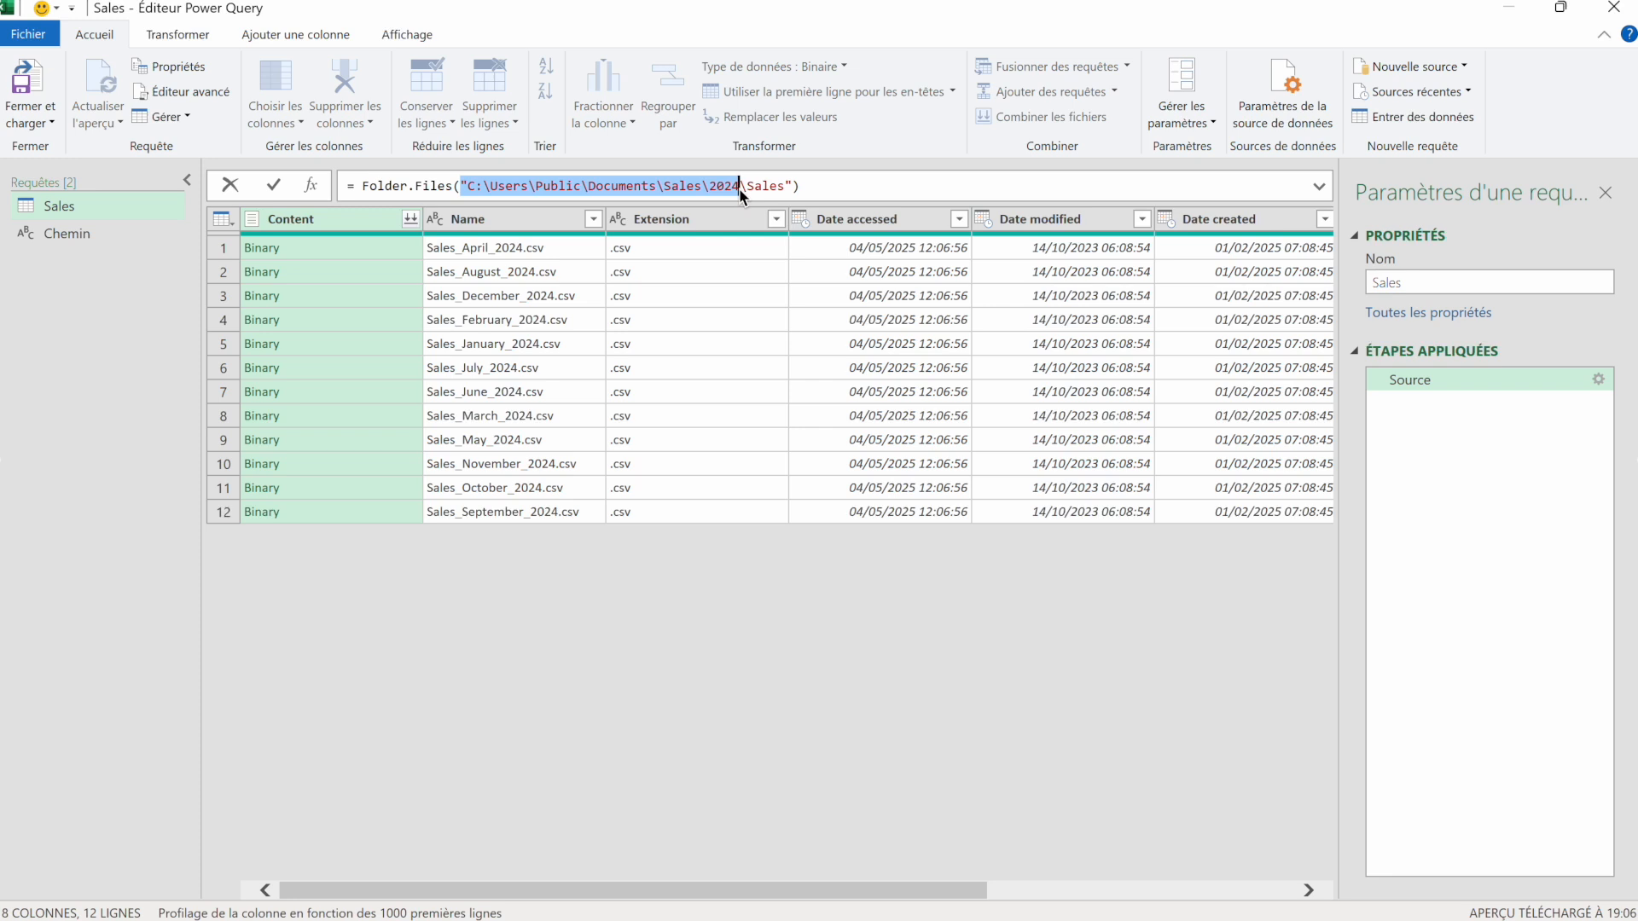
{"action": "key", "text": "BackSpace"}
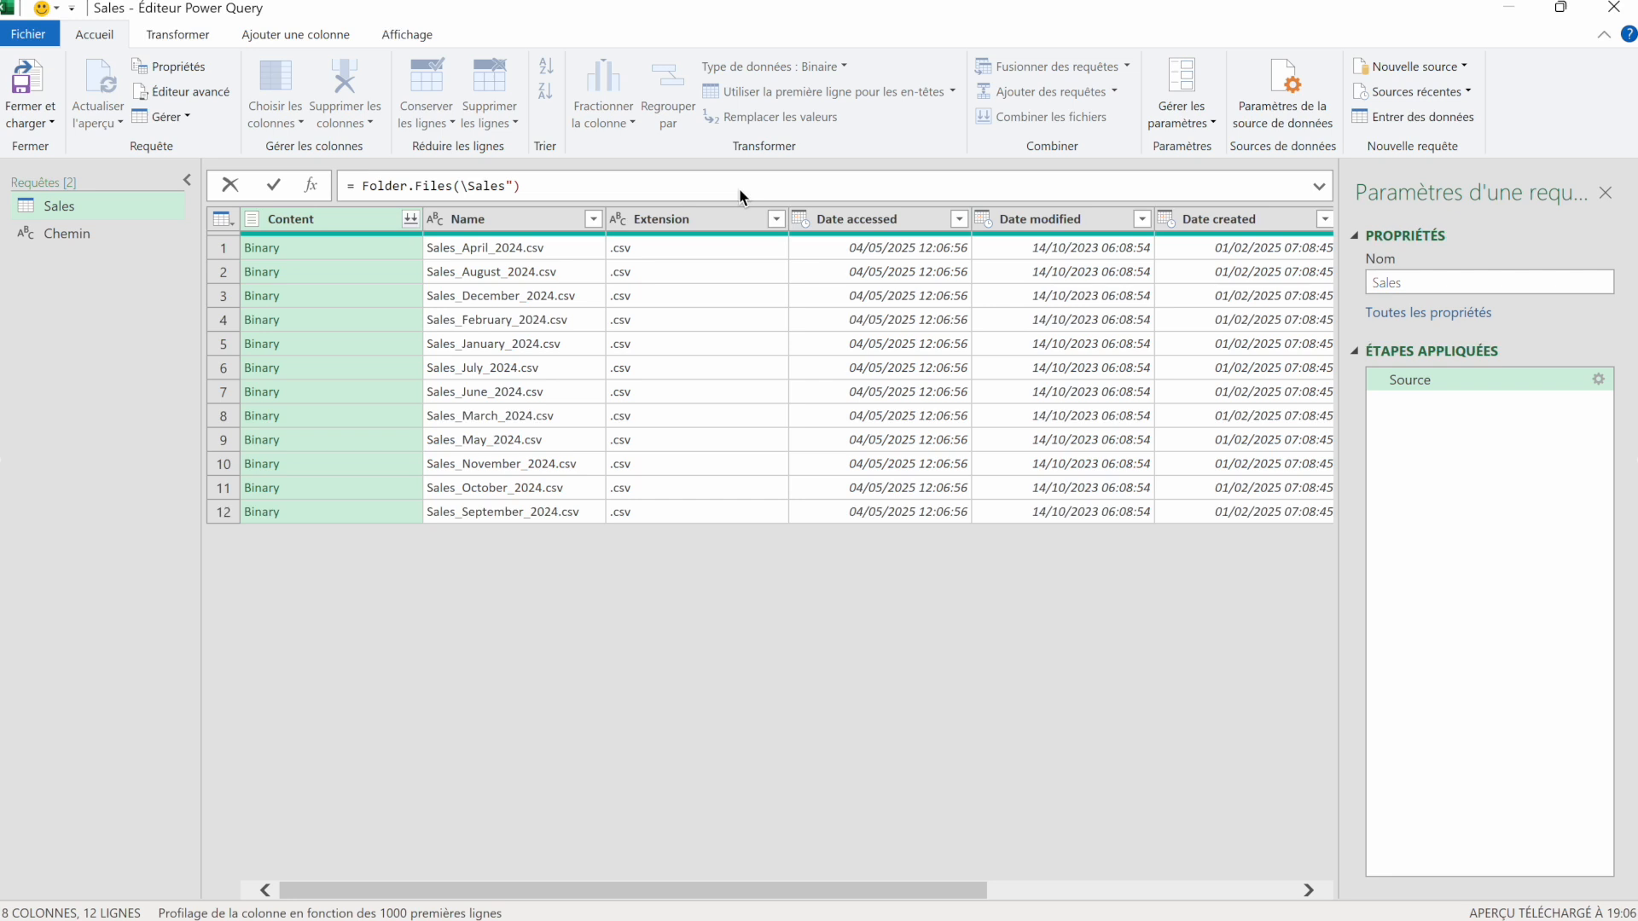
{"action": "type", "text": "Chem"}
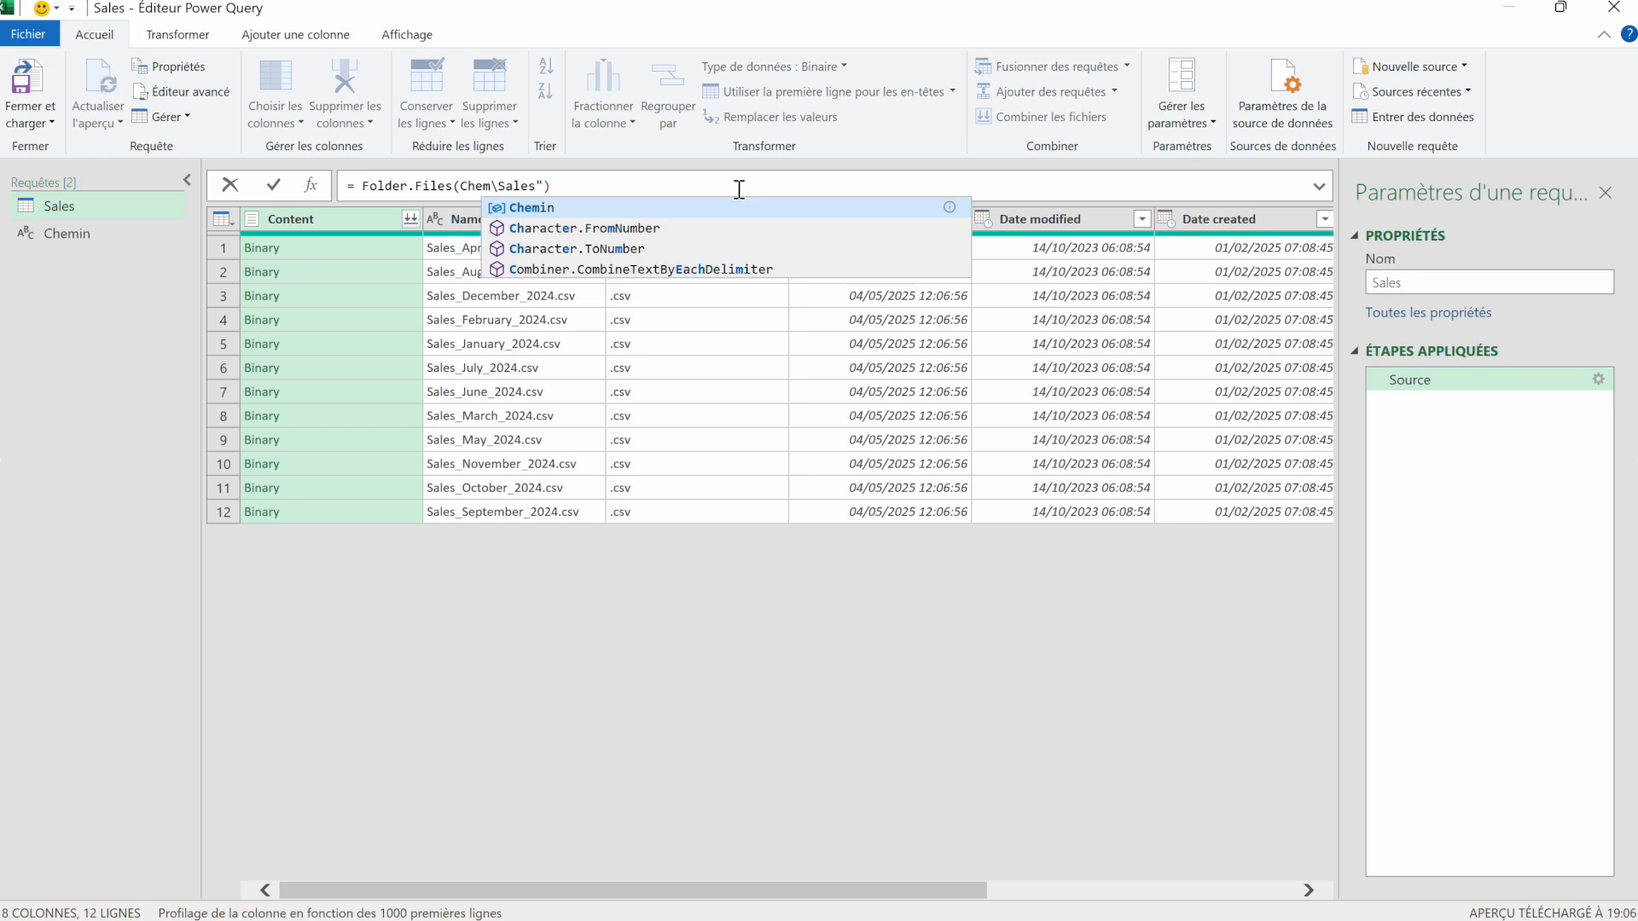
{"action": "key", "text": "Tab"}
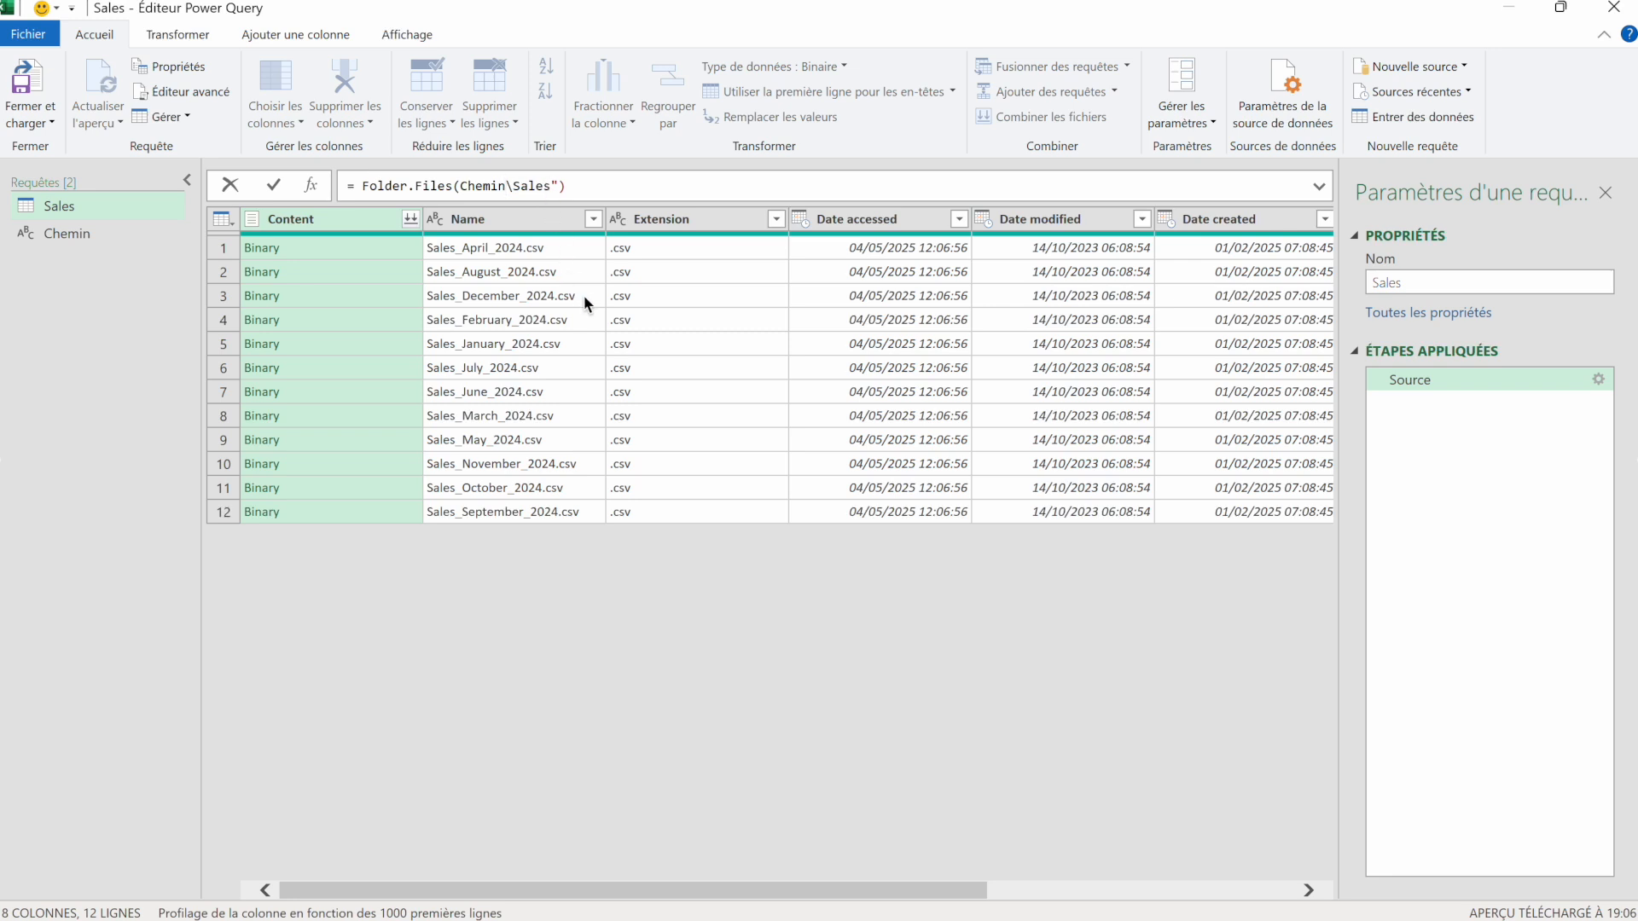
{"action": "type", "text": "&\""}
{"action": "left_click", "coordinate": [616, 181]}
{"action": "key", "text": "Return"}
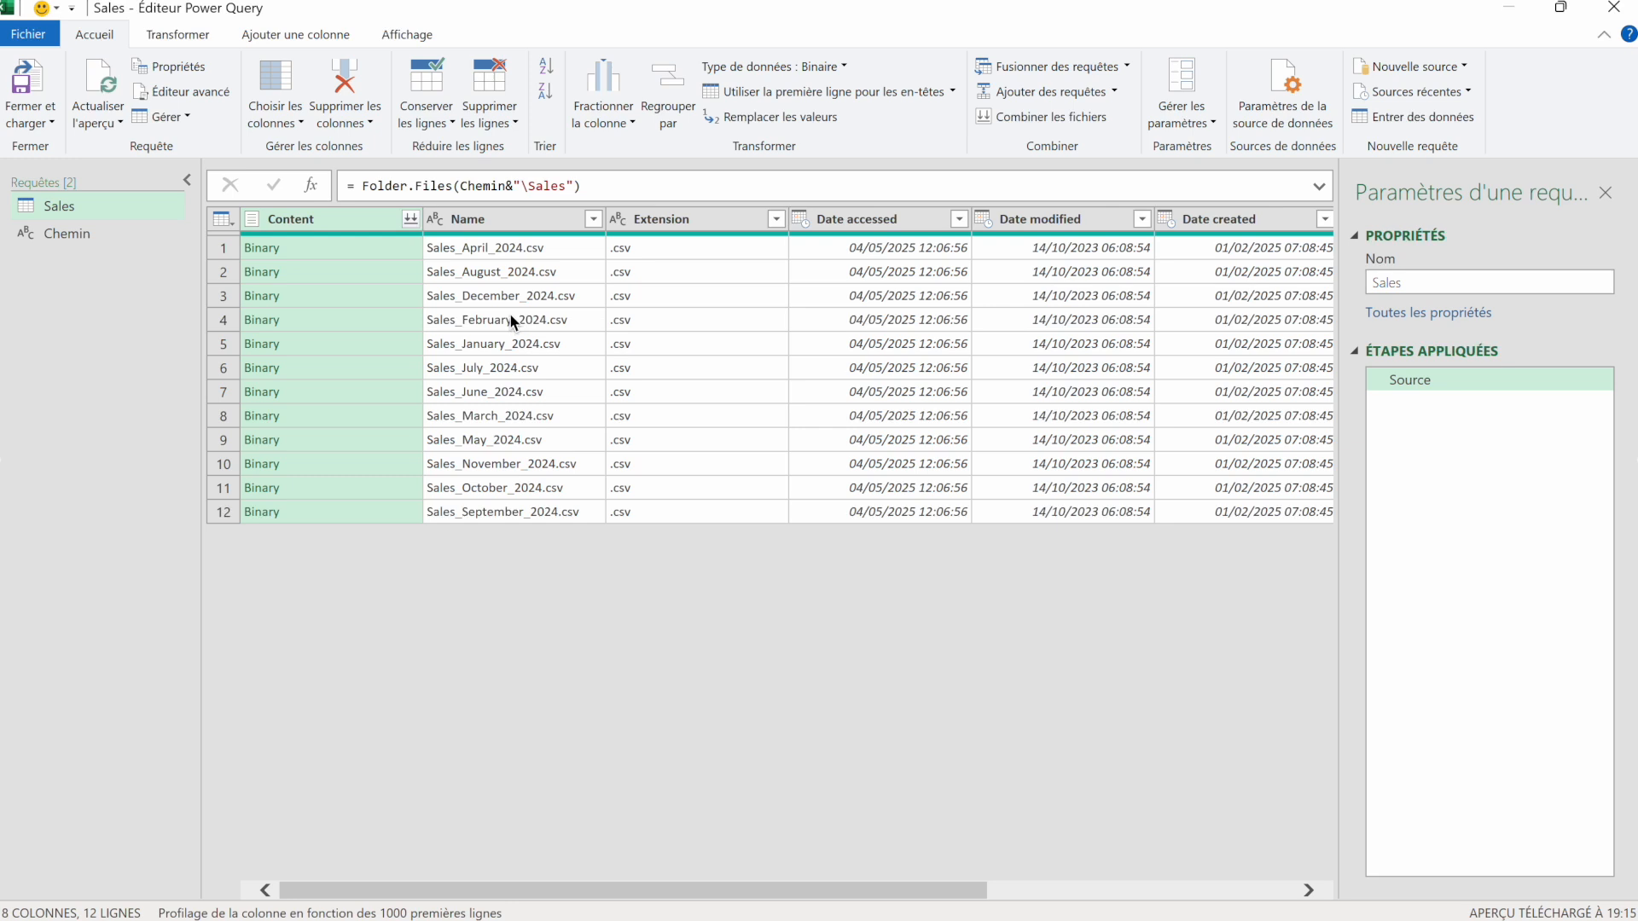
- Close and load the modified Sales query back into the workbook and save the file
{"action": "left_click", "coordinate": [31, 117]}
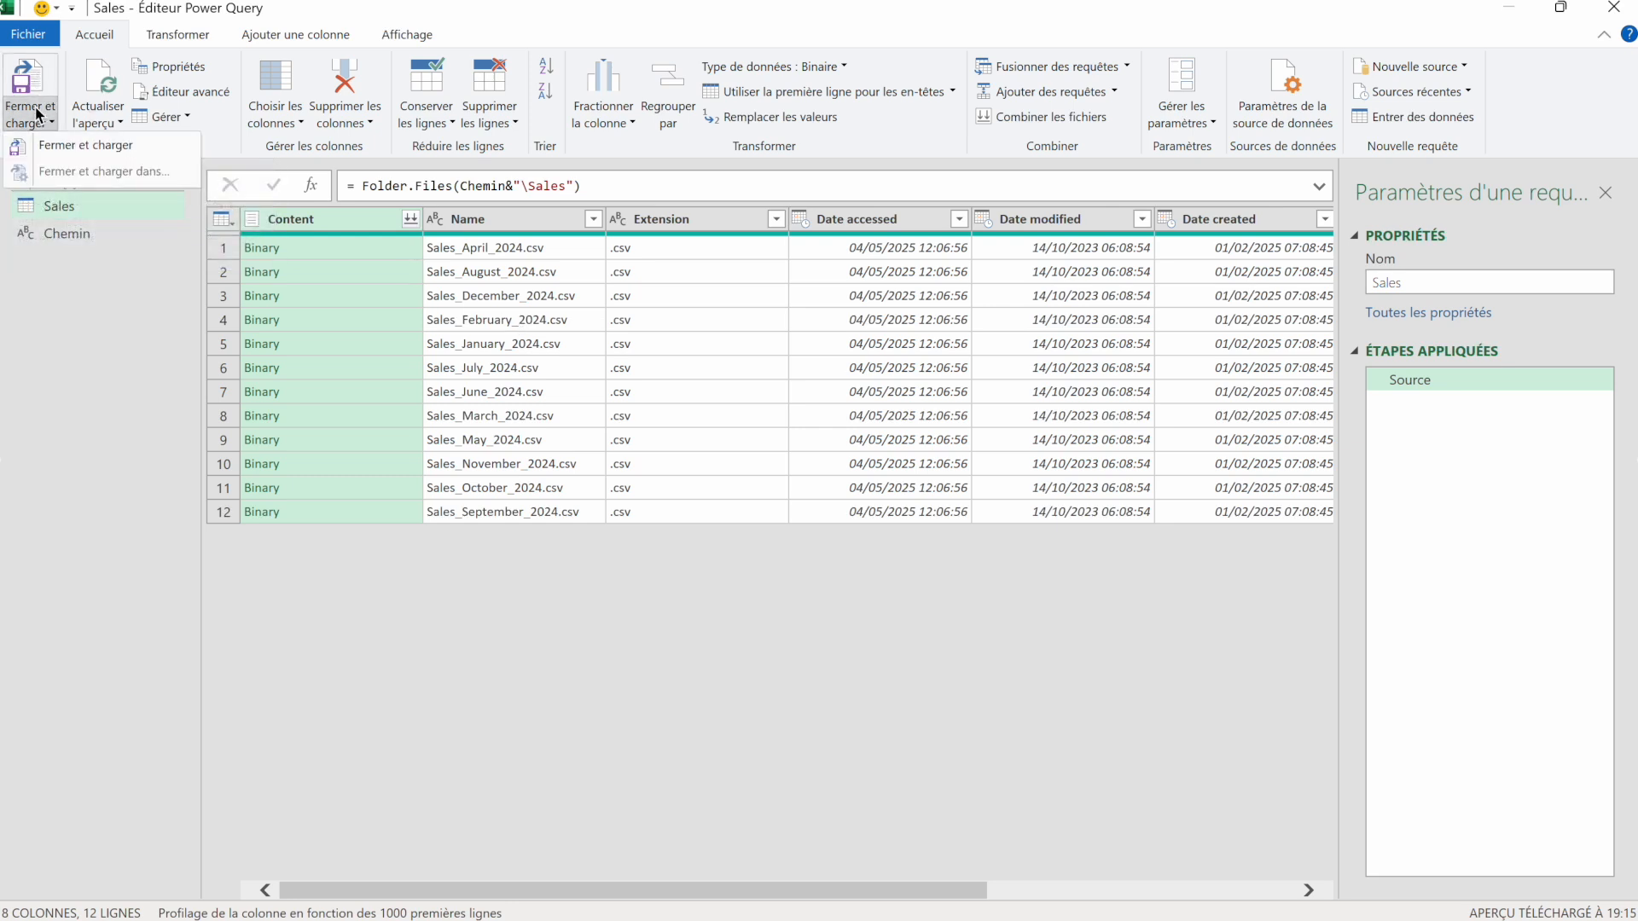
{"action": "left_click", "coordinate": [74, 147]}
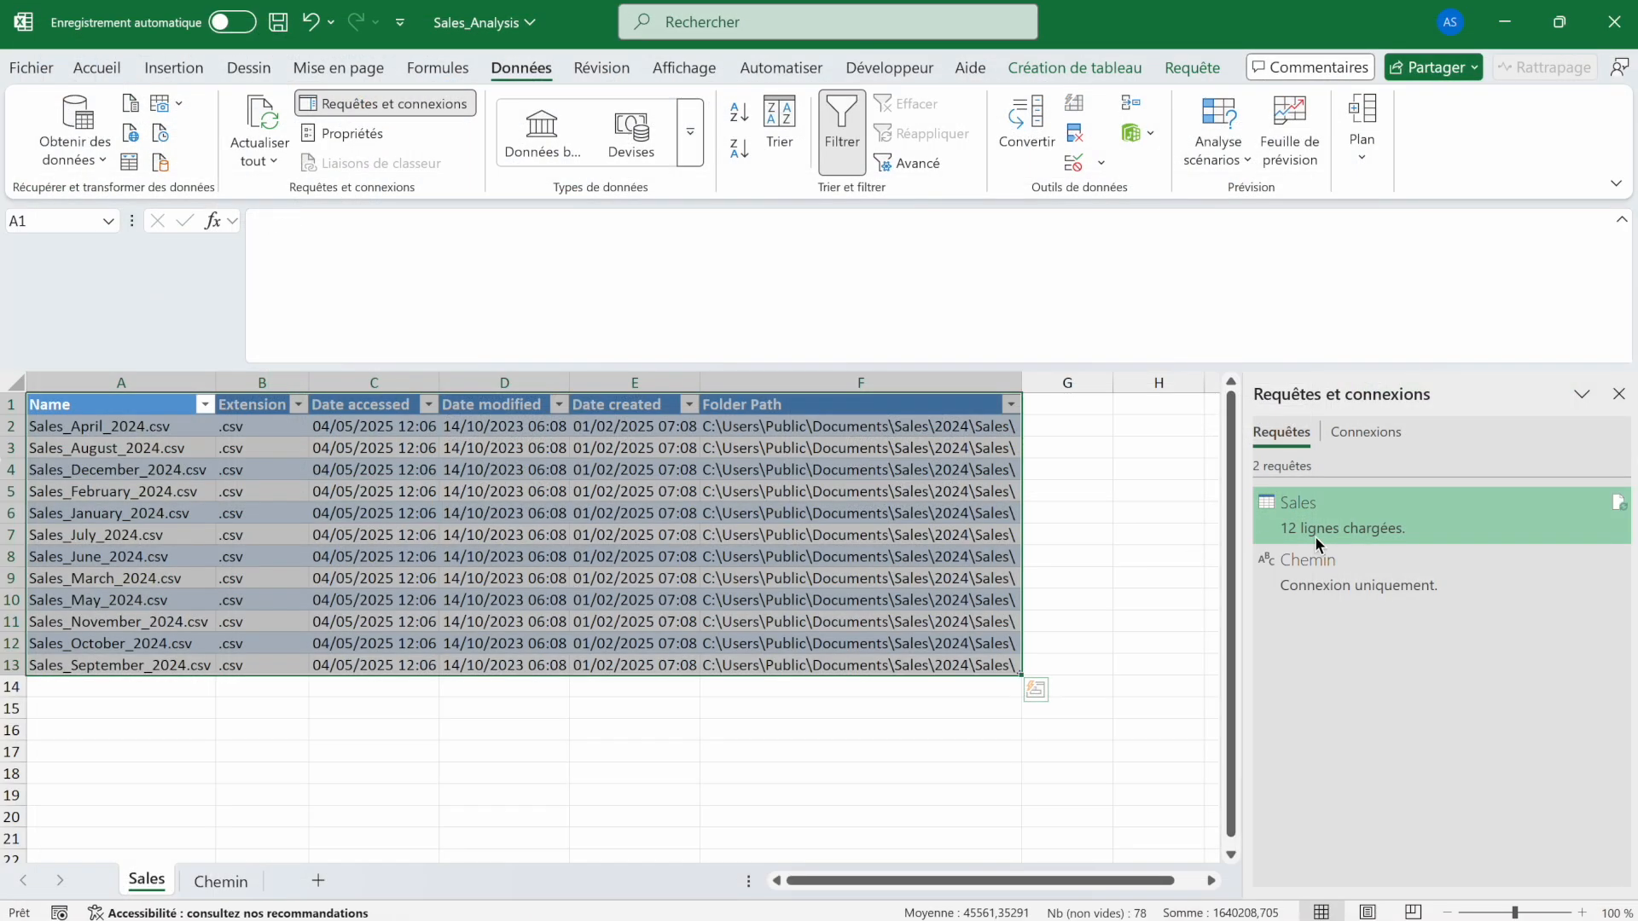
{"action": "mouse_move", "coordinate": [1309, 511]}
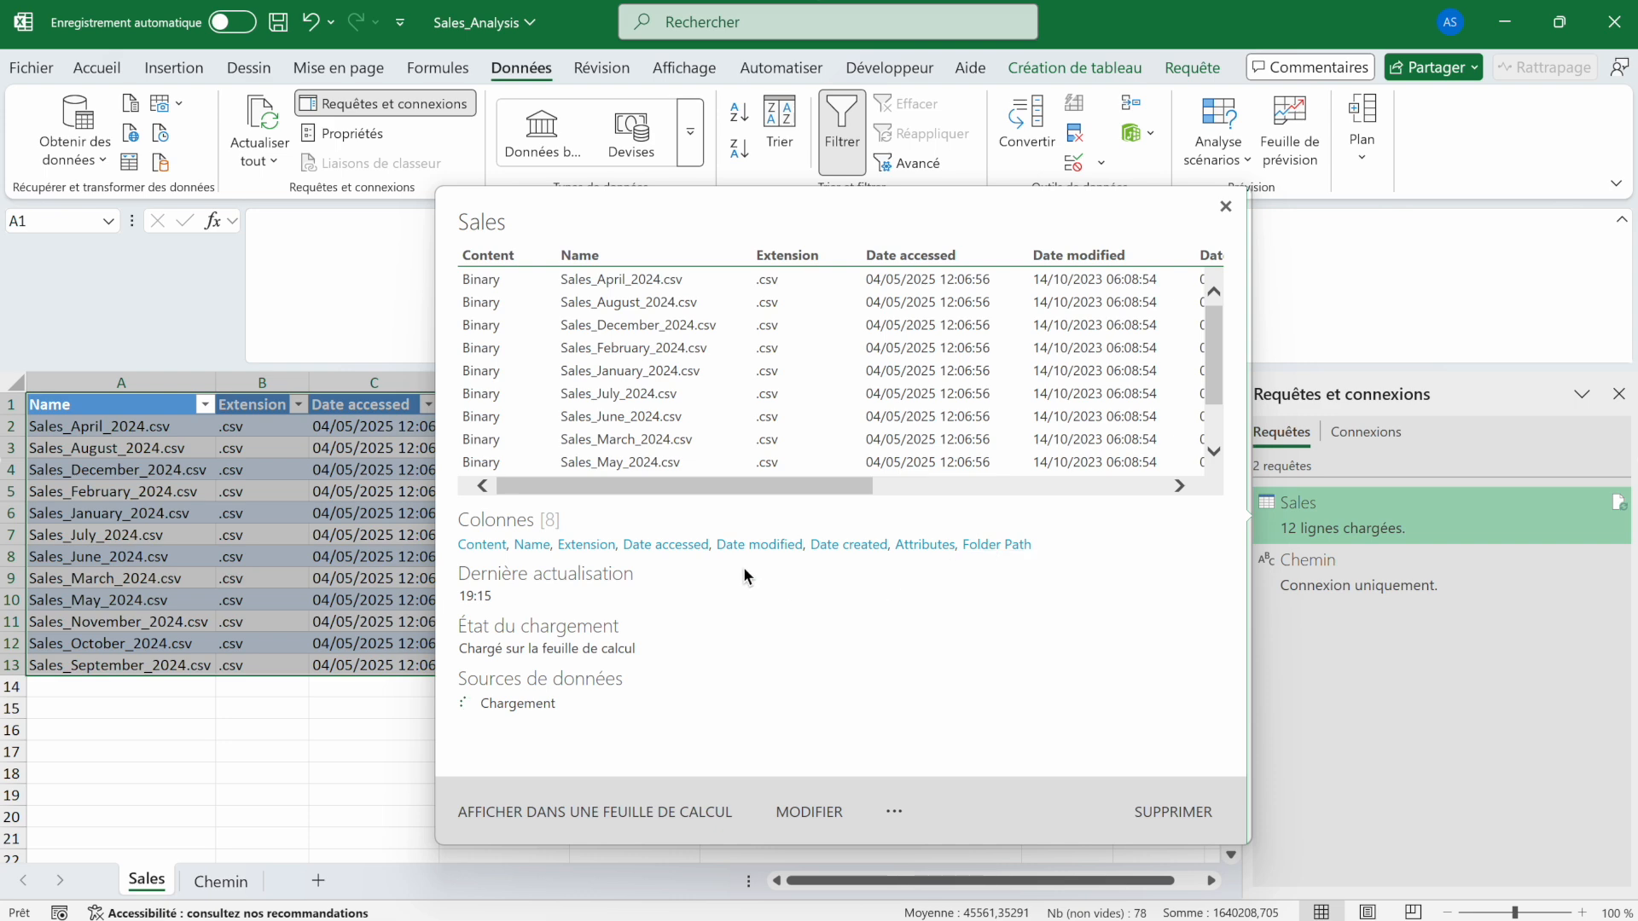
{"action": "left_click", "coordinate": [286, 538]}
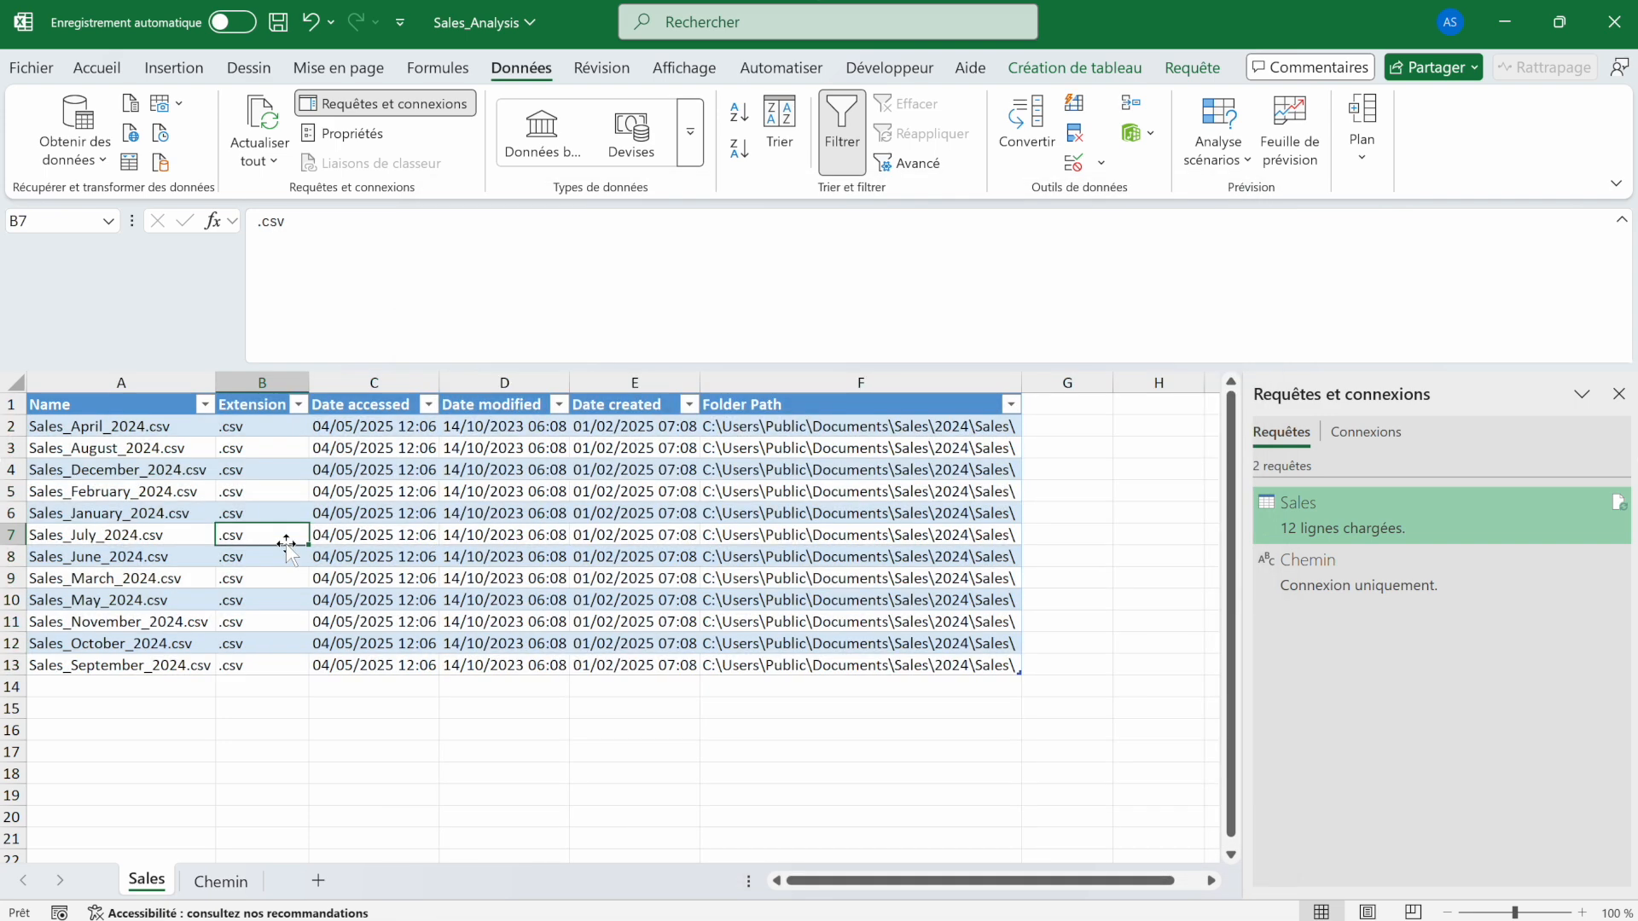
{"action": "left_click", "coordinate": [373, 537]}
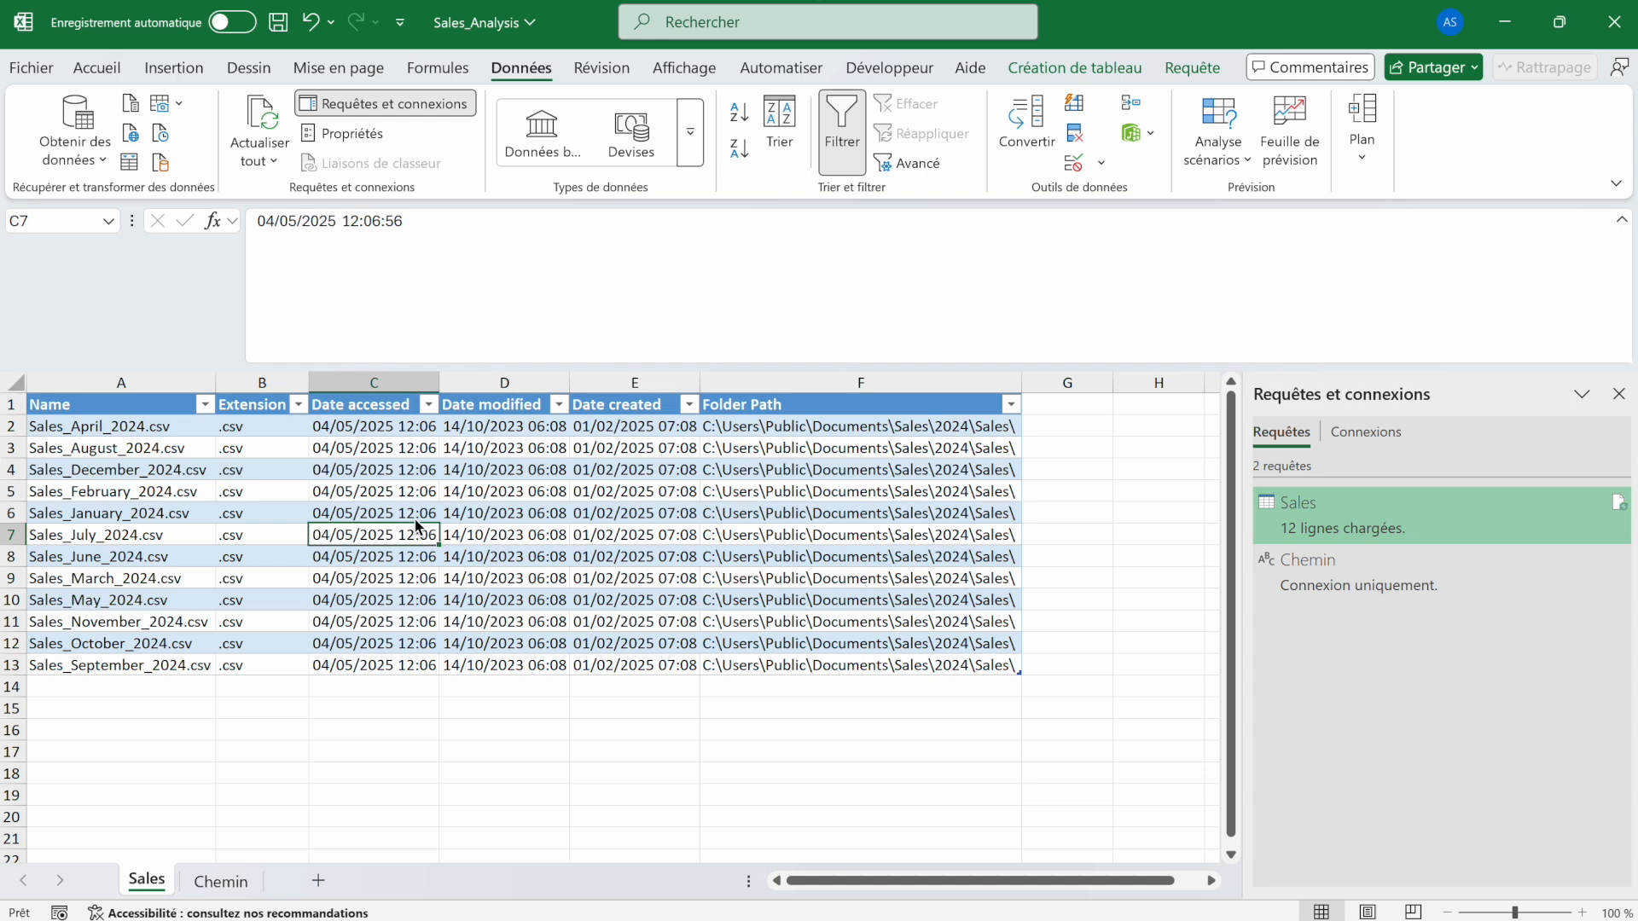
{"action": "left_click", "coordinate": [276, 23]}
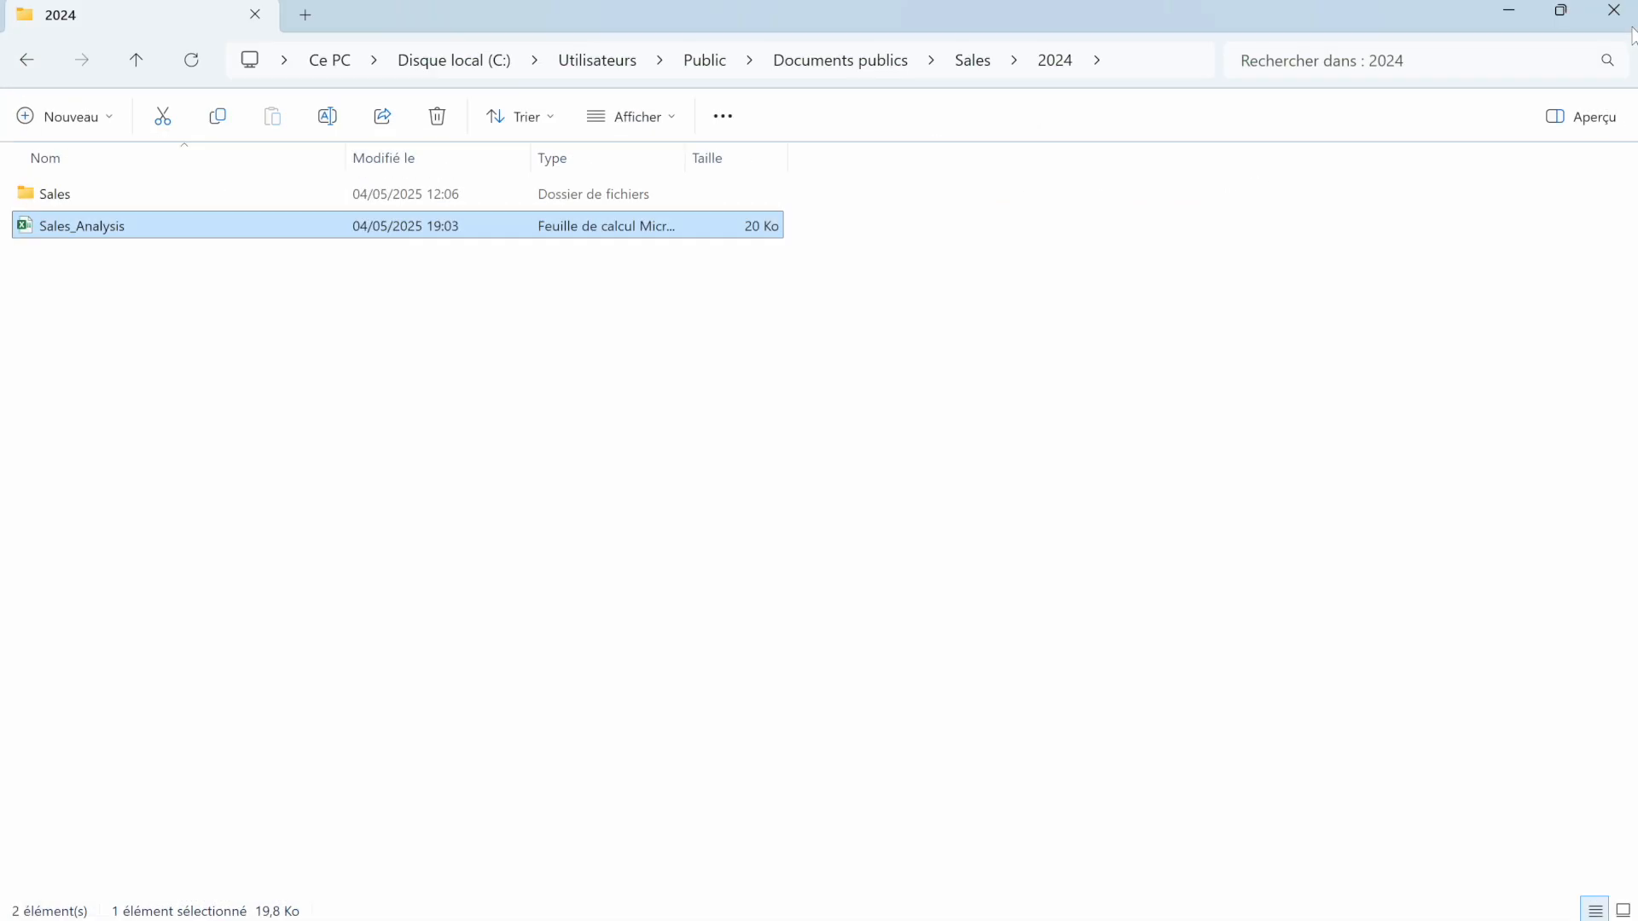
- Copy the Sales_Analysis workbook into the Sales\2025 folder and open the copy with its external data connections enabled
{"action": "left_click", "coordinate": [140, 55]}
{"action": "double_click", "coordinate": [91, 220]}
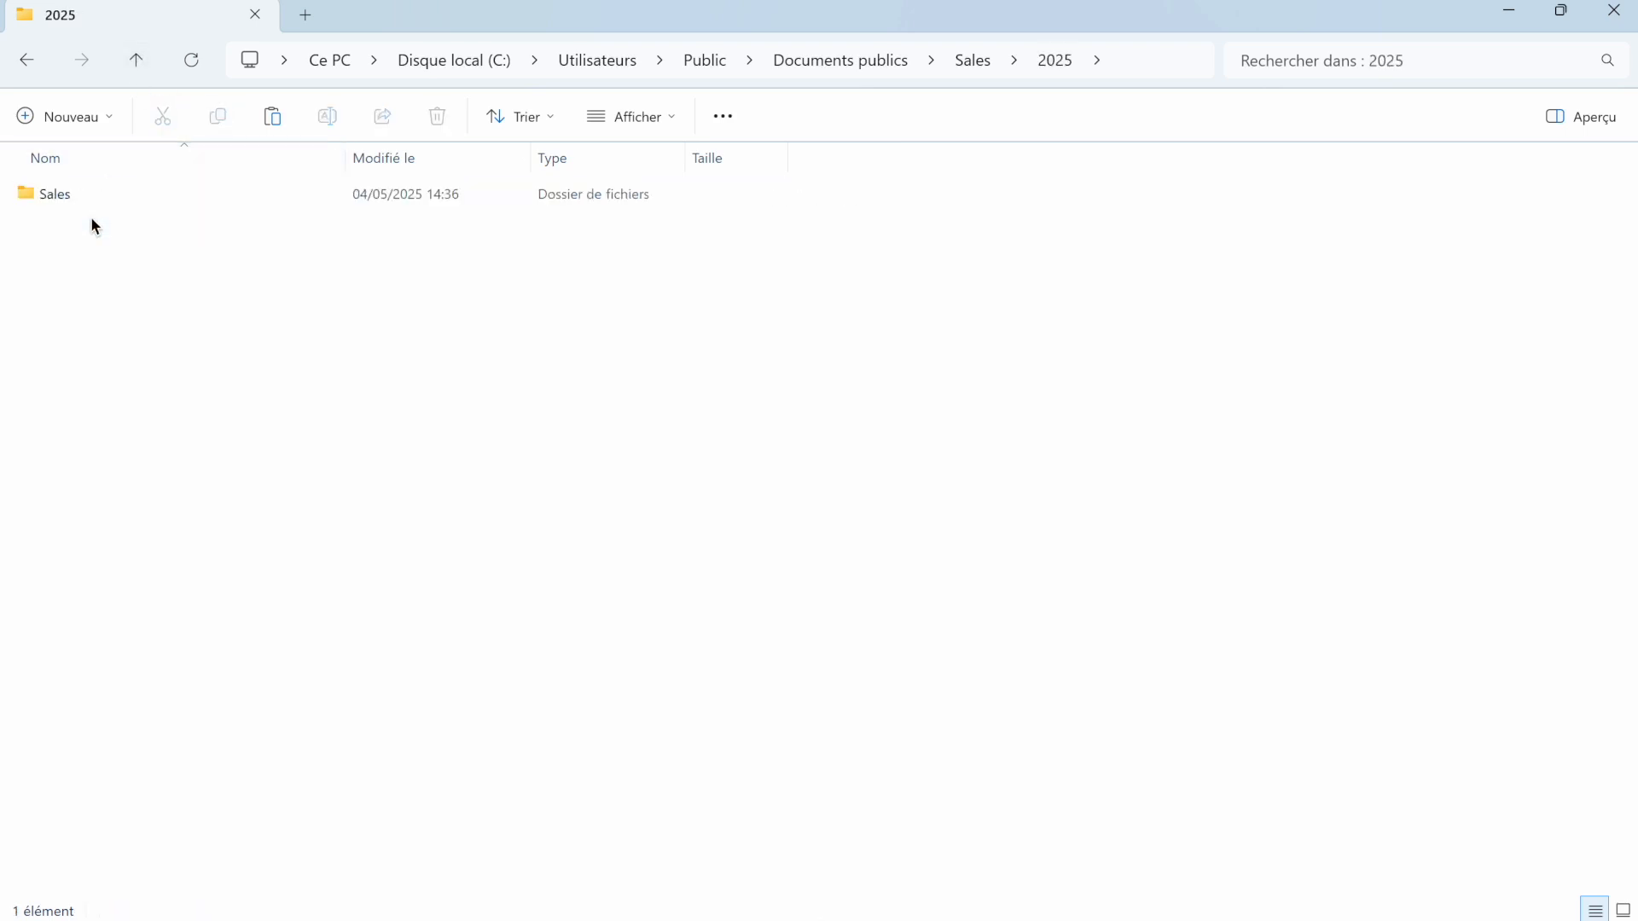
{"action": "left_click", "coordinate": [275, 122]}
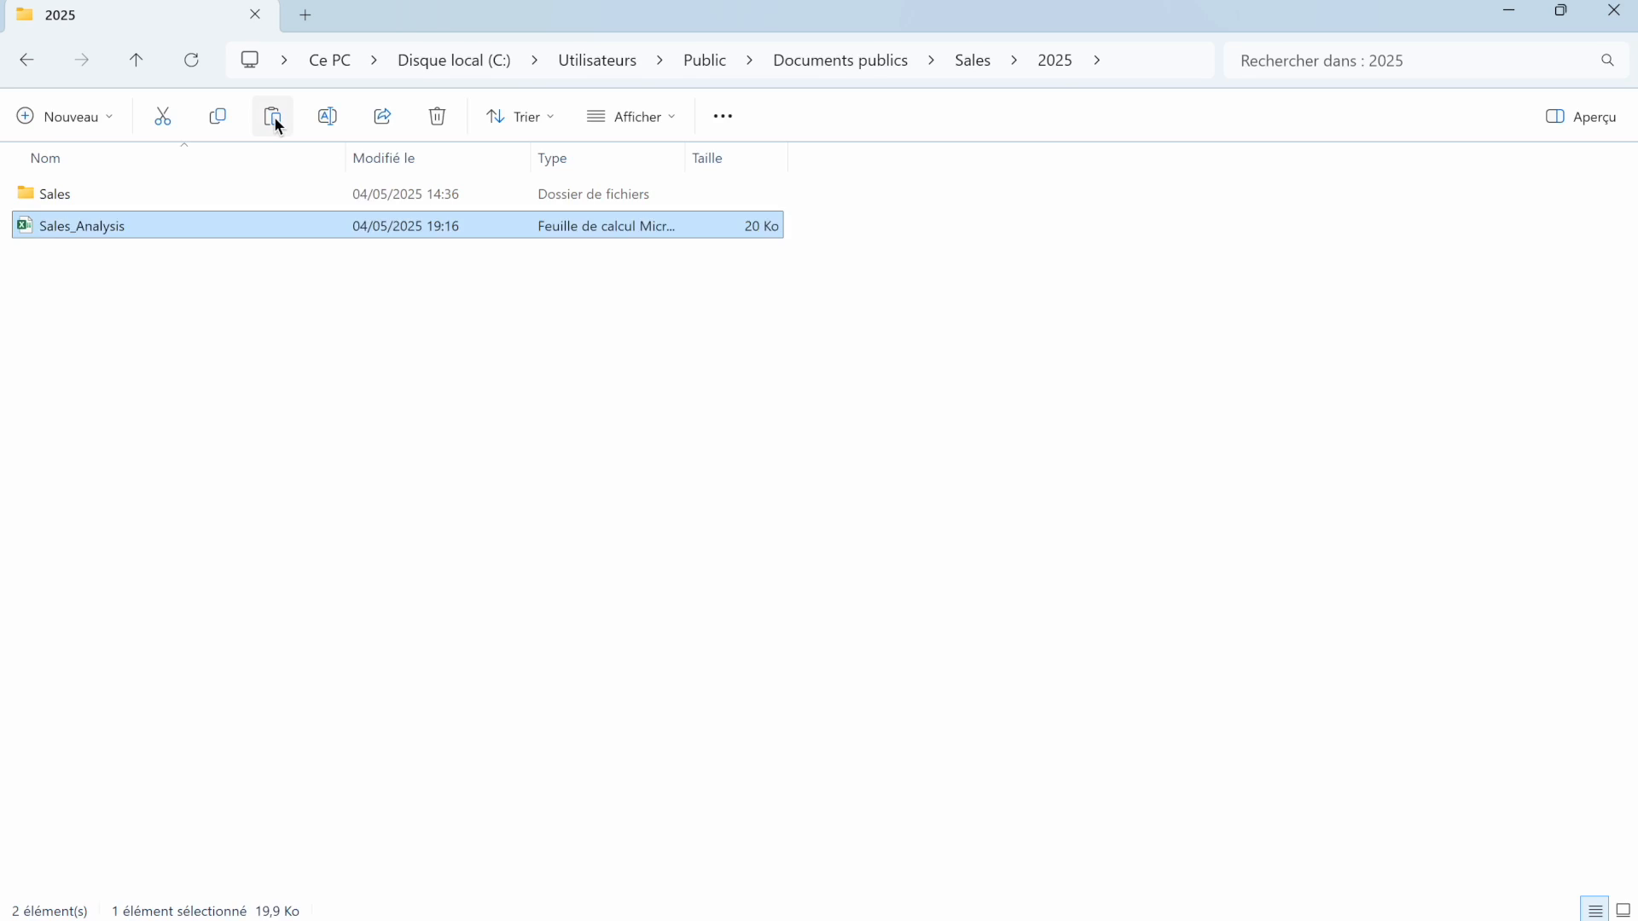
{"action": "double_click", "coordinate": [88, 224]}
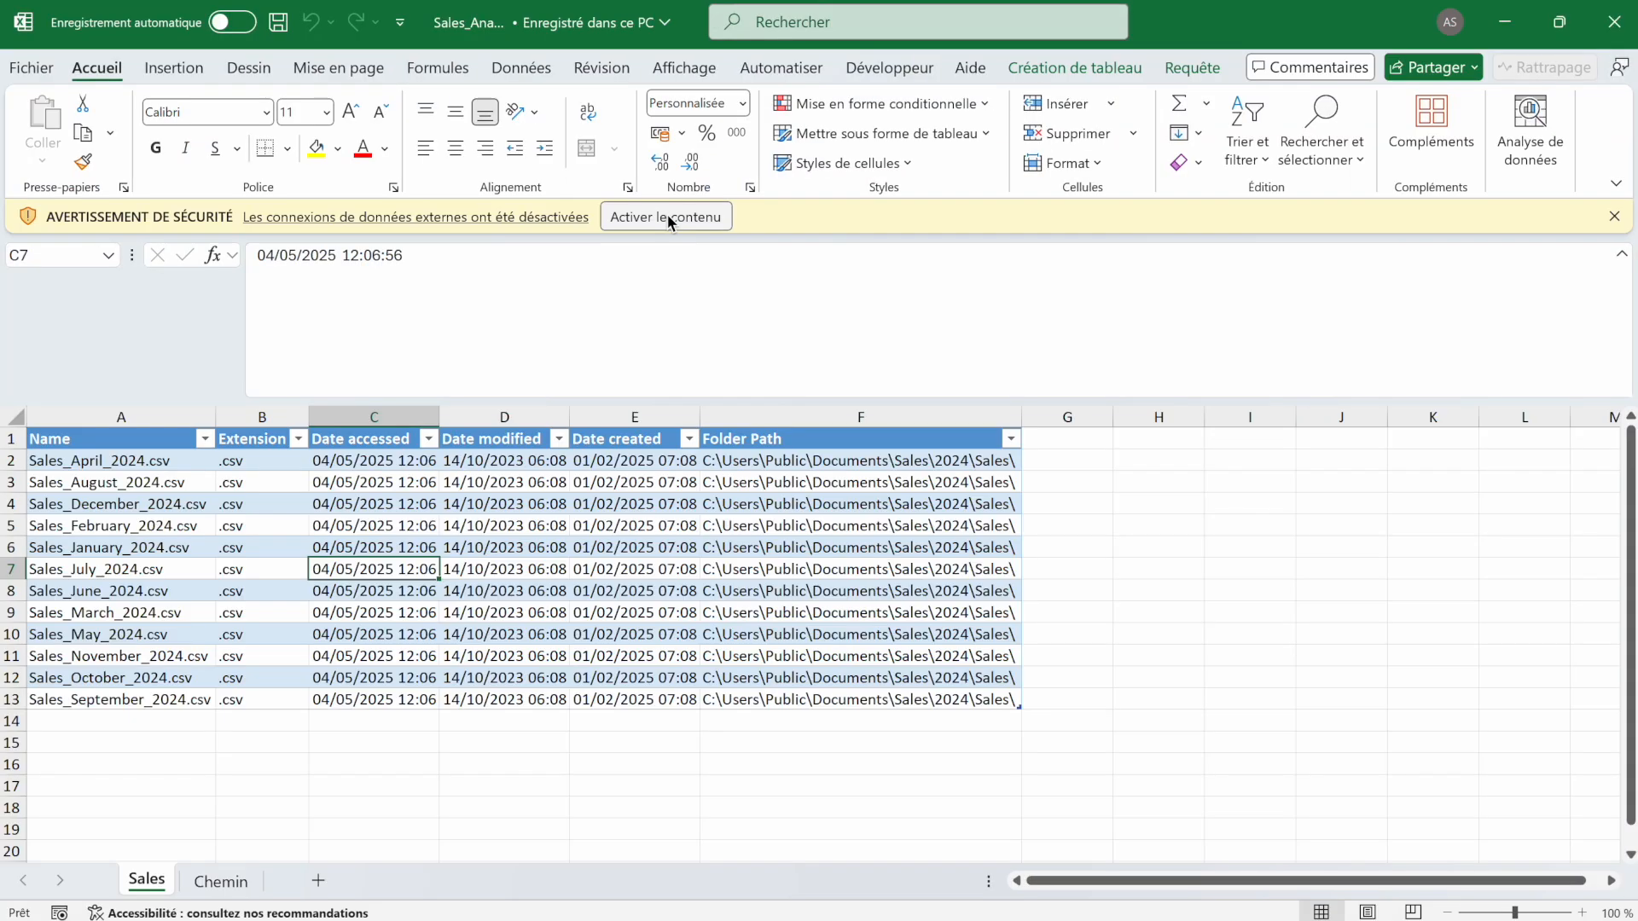
{"action": "left_click", "coordinate": [700, 215]}
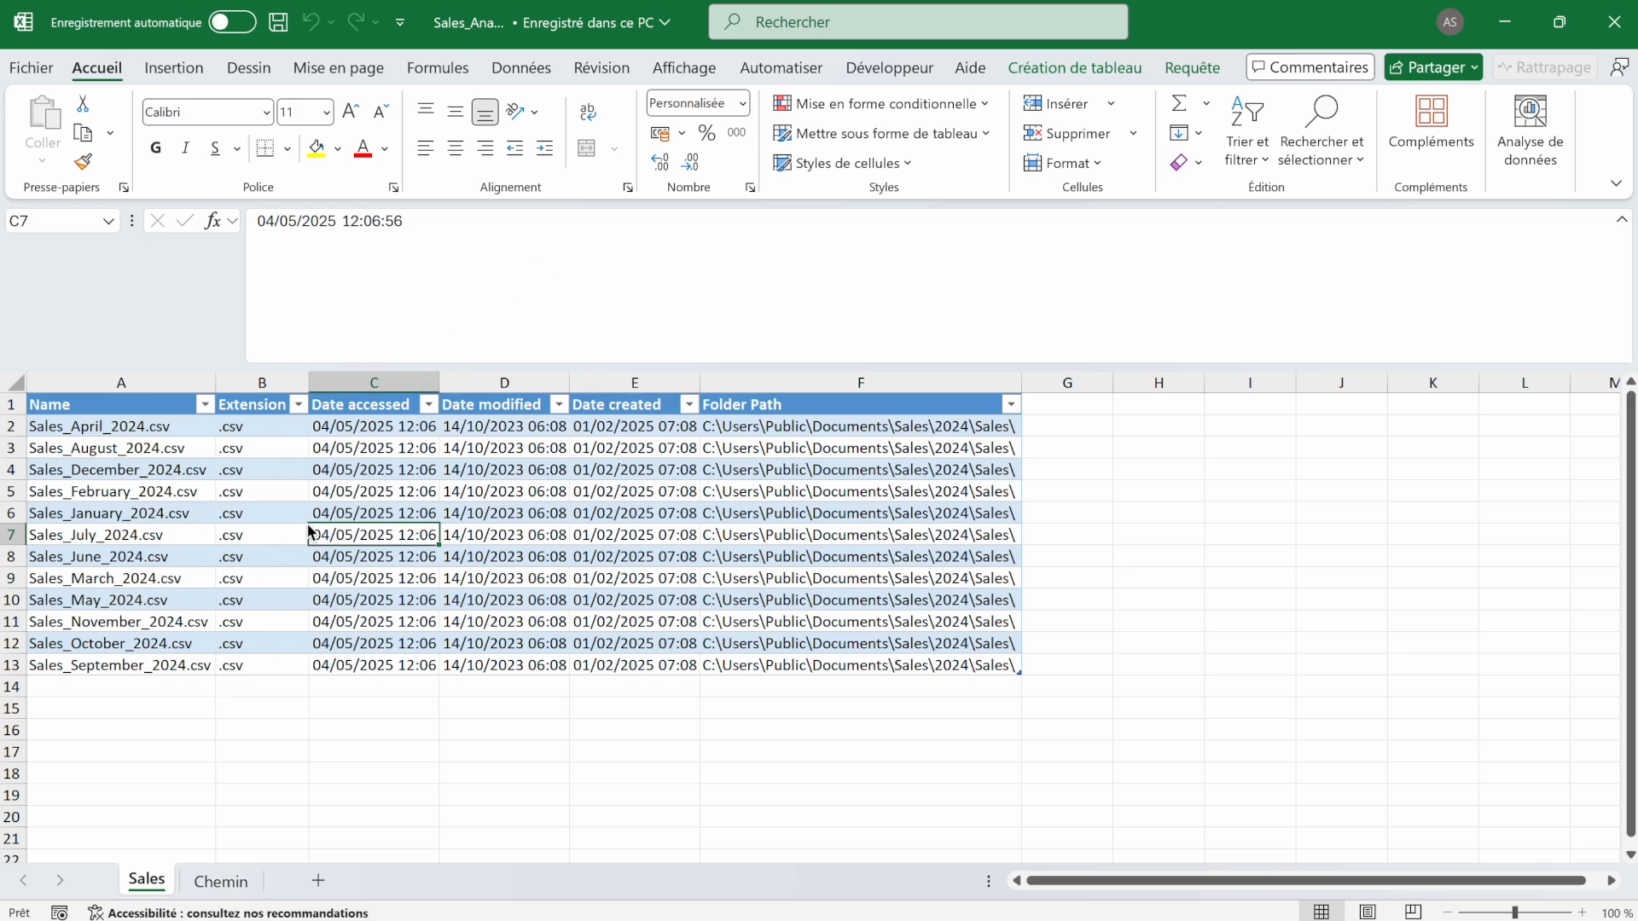
- Refresh all queries in the 2025 copy with the queries list shown, and check the folder path on the Chemin sheet
{"action": "left_click", "coordinate": [521, 67]}
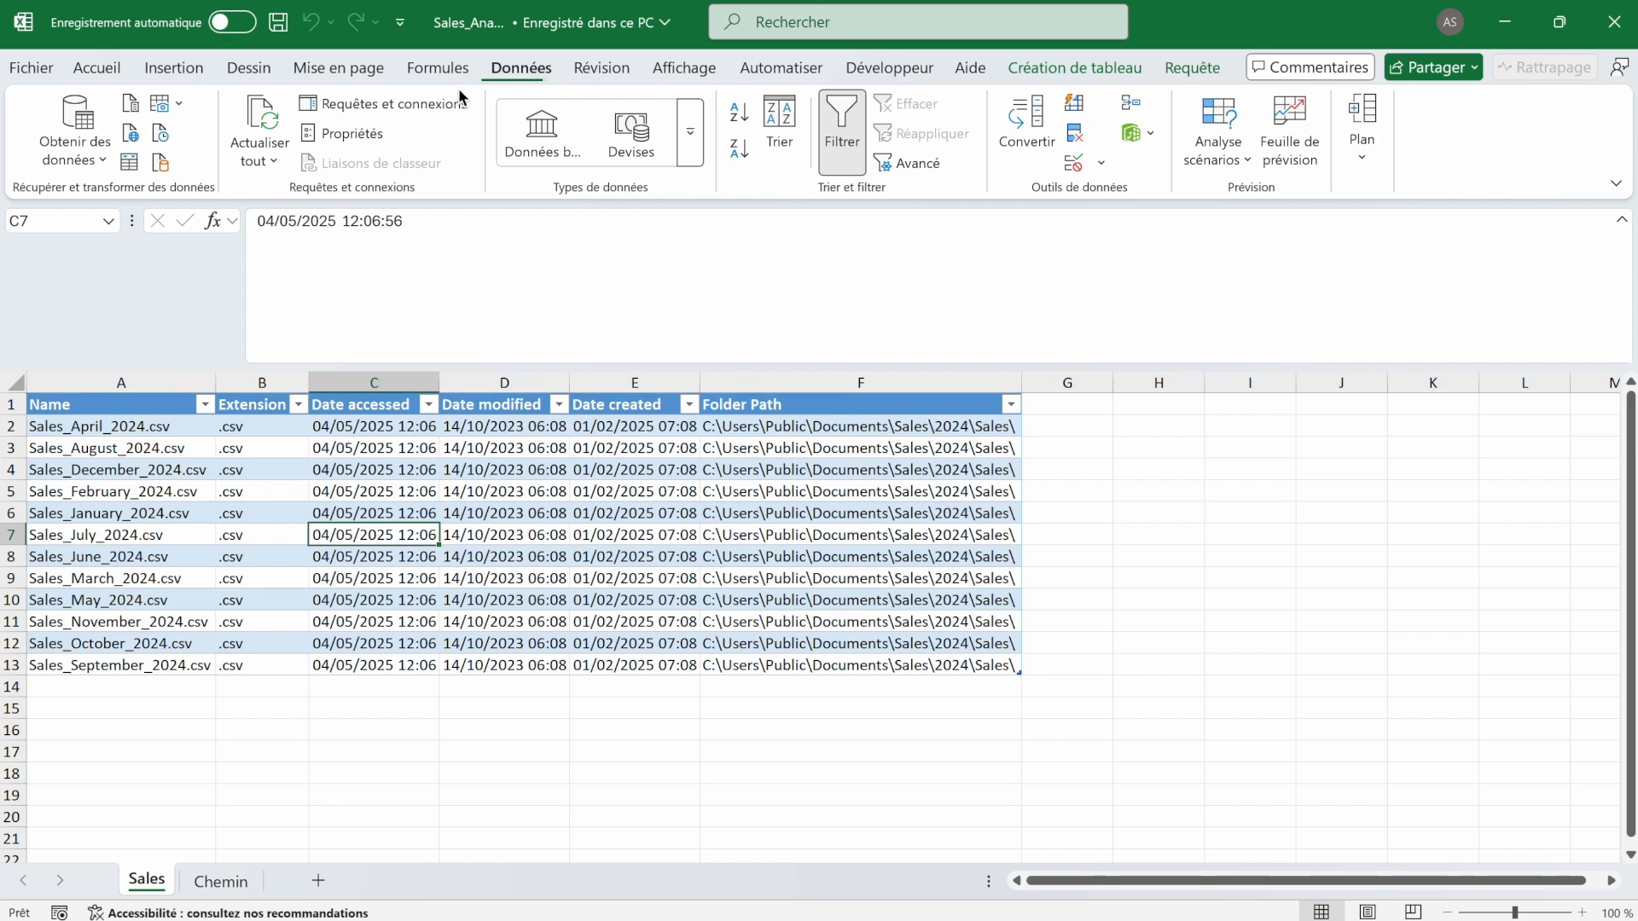
{"action": "left_click", "coordinate": [434, 103]}
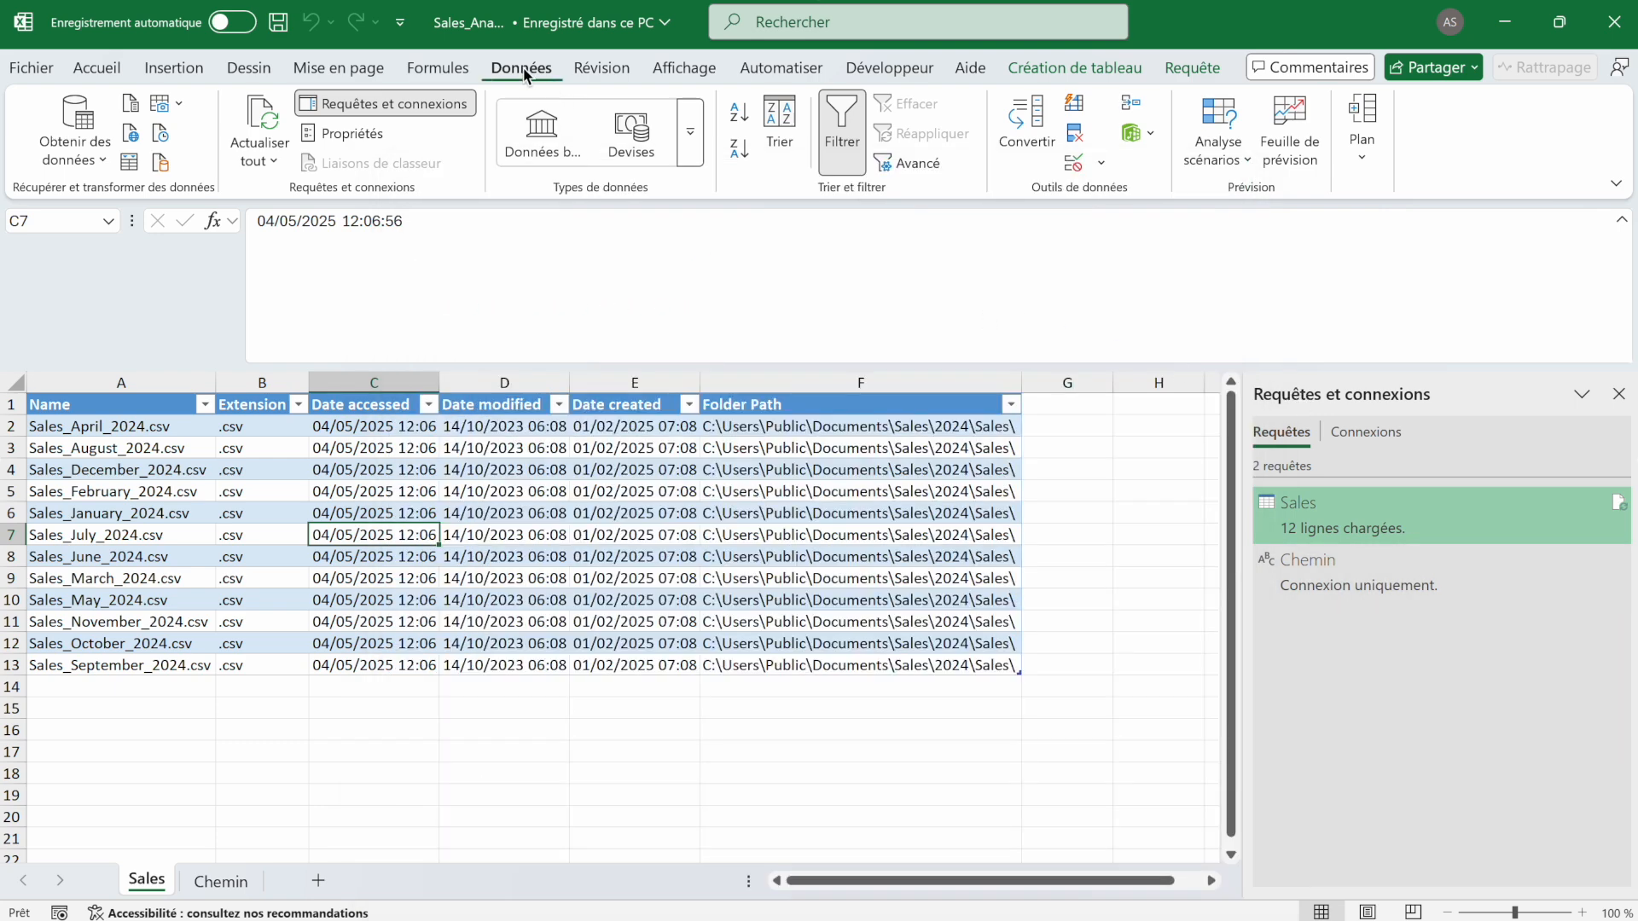
{"action": "left_click", "coordinate": [260, 124]}
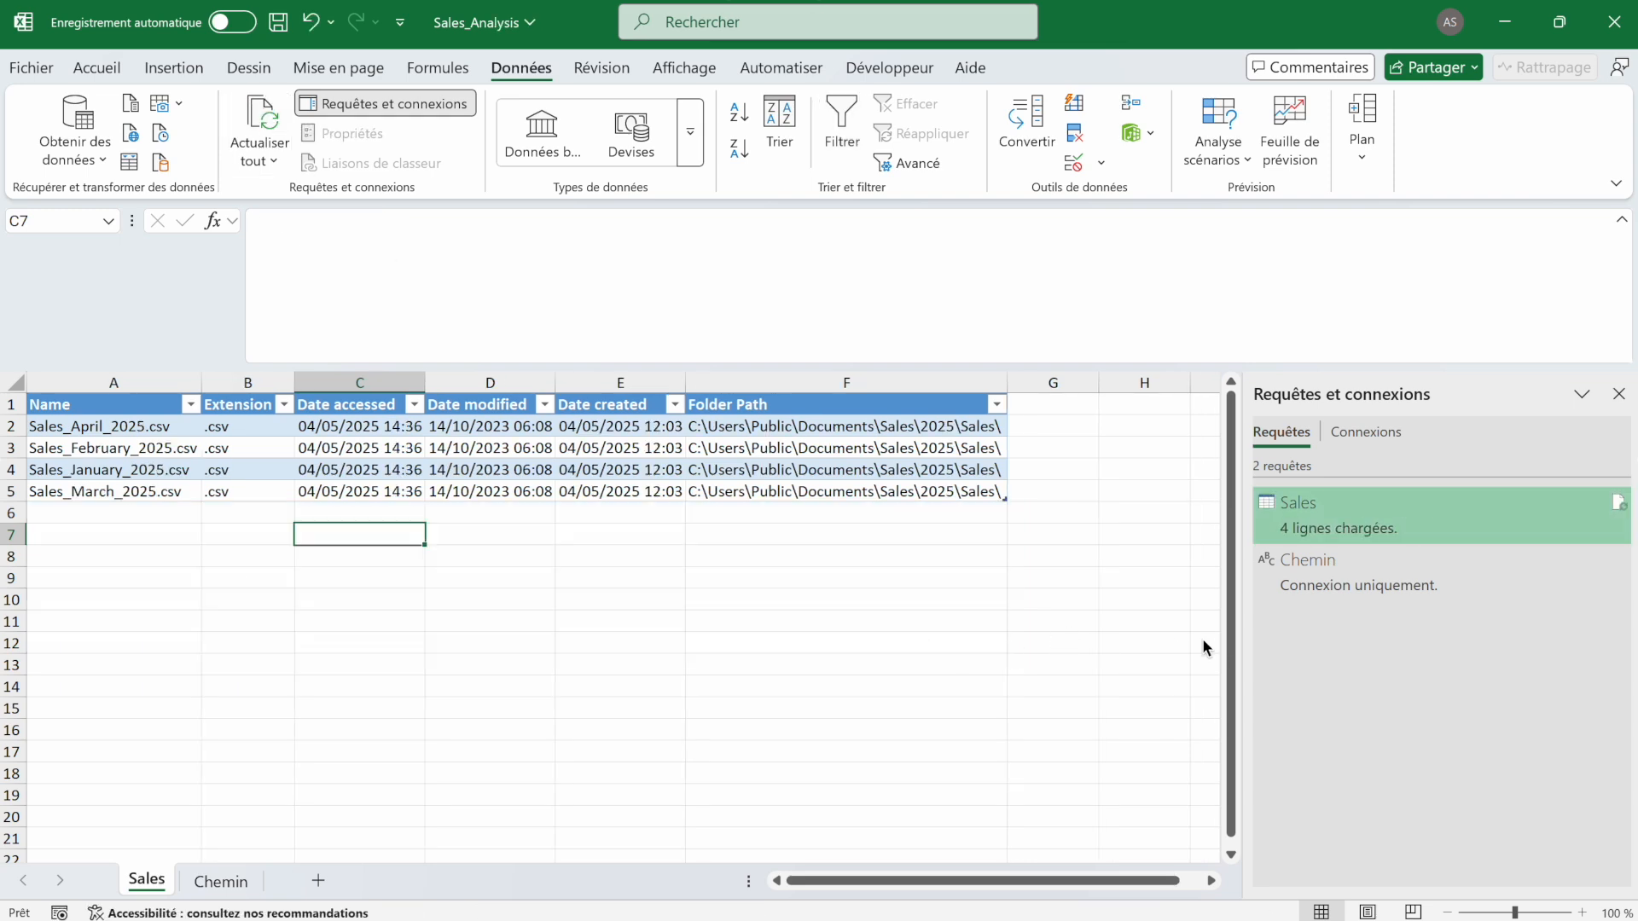
{"action": "left_click", "coordinate": [223, 881]}
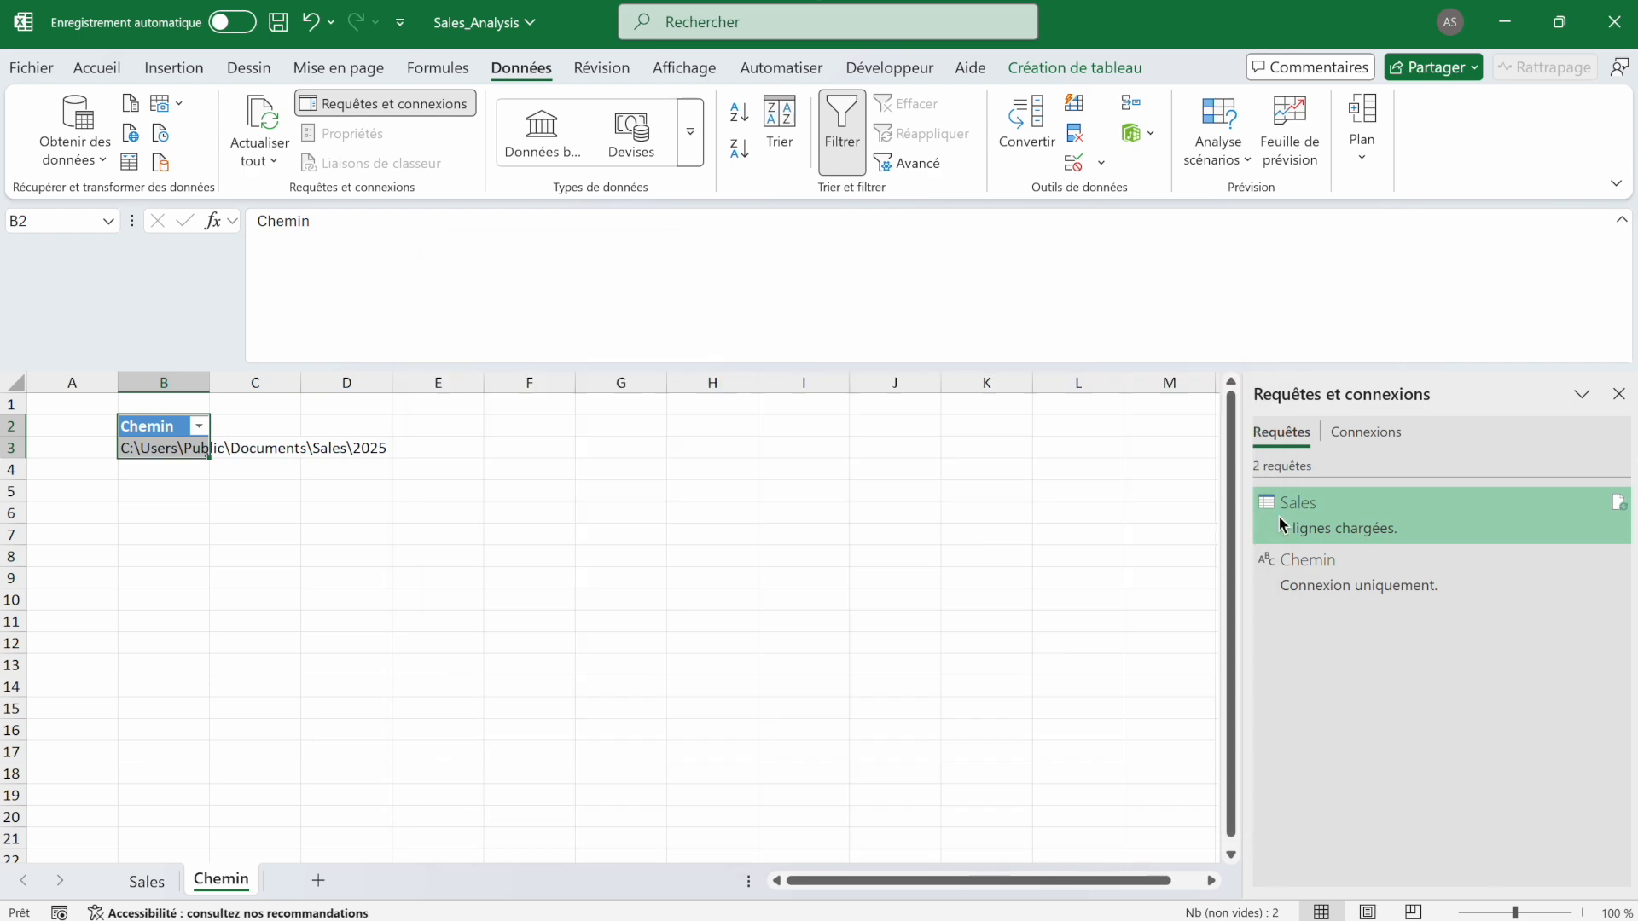
{"action": "left_click", "coordinate": [152, 885]}
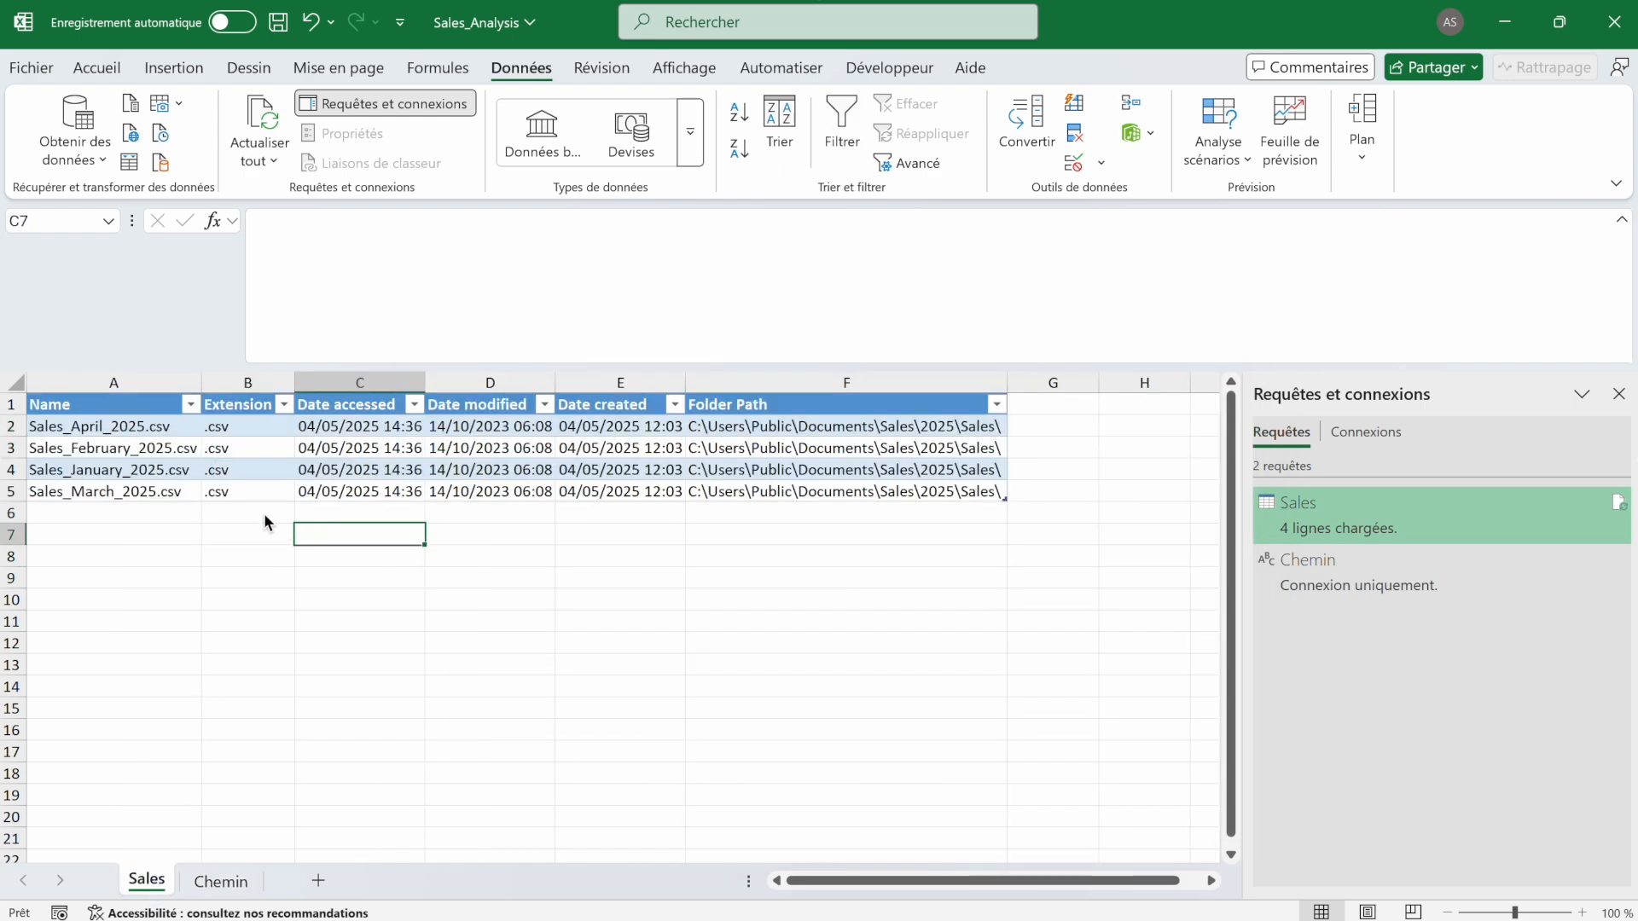